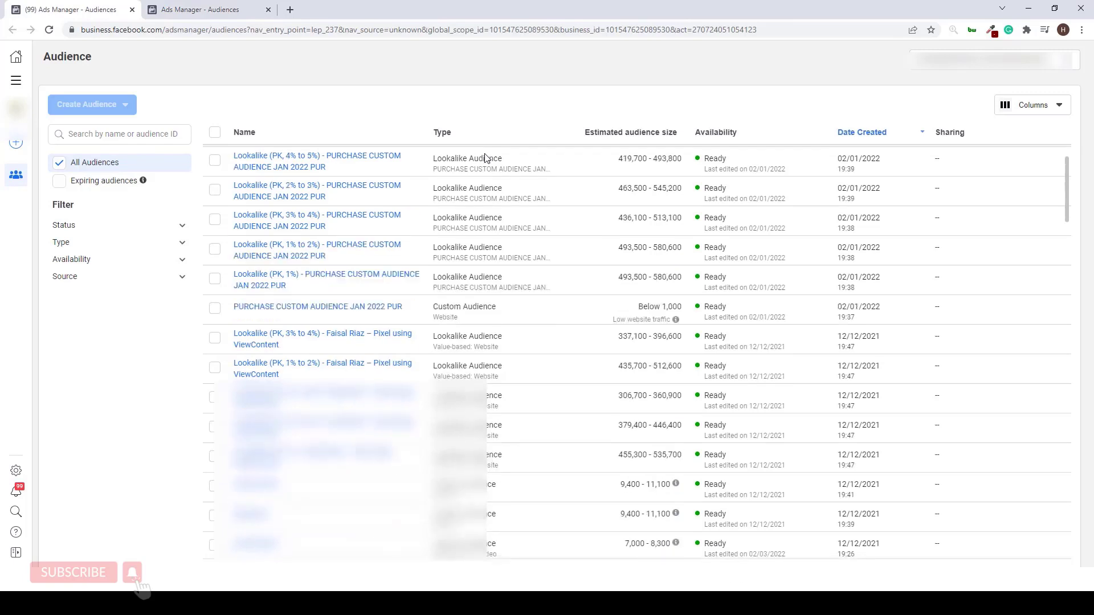
Switch to the Fitness Iconic account's audiences and start a new custom audience with Website as the source
{"action": "scroll", "coordinate": [485, 154], "scroll_direction": "up", "scroll_amount": 1}
{"action": "left_click", "coordinate": [235, 6]}
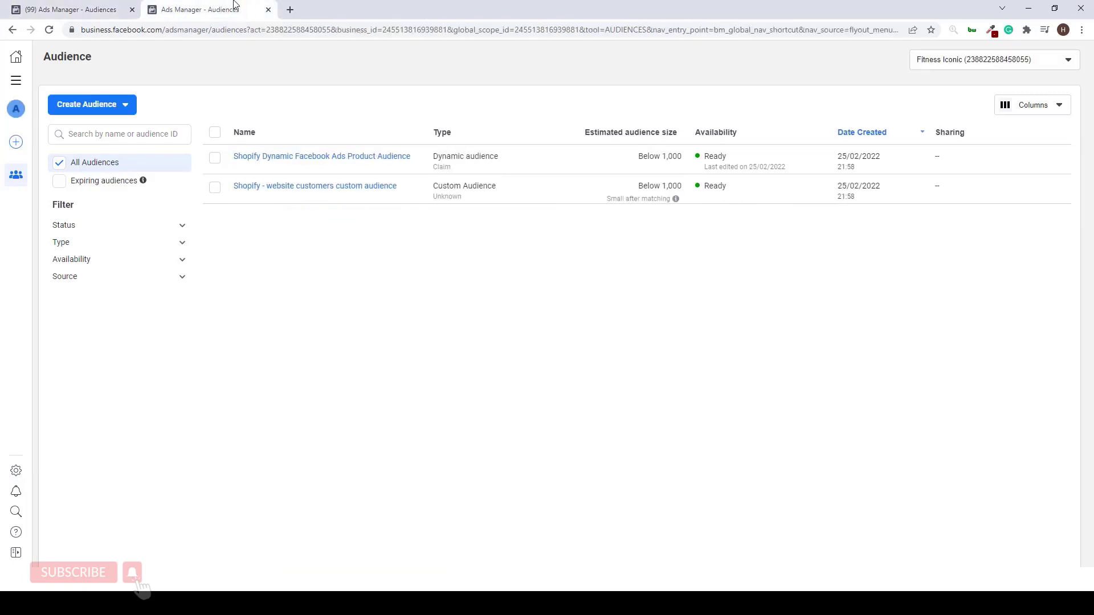
{"action": "left_click", "coordinate": [125, 105]}
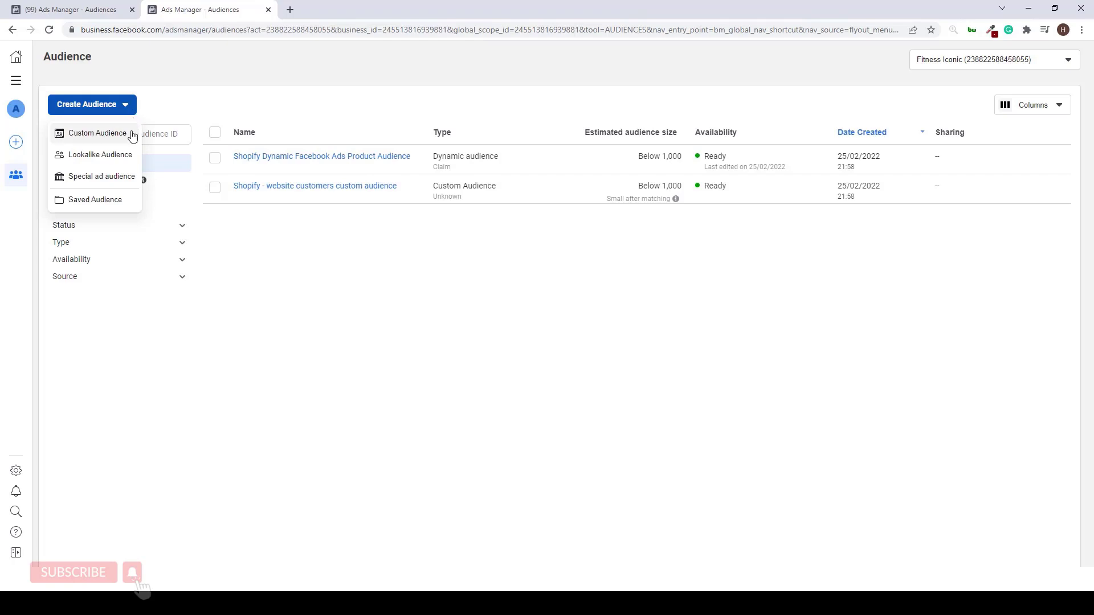
{"action": "mouse_move", "coordinate": [130, 159]}
{"action": "left_click", "coordinate": [102, 135]}
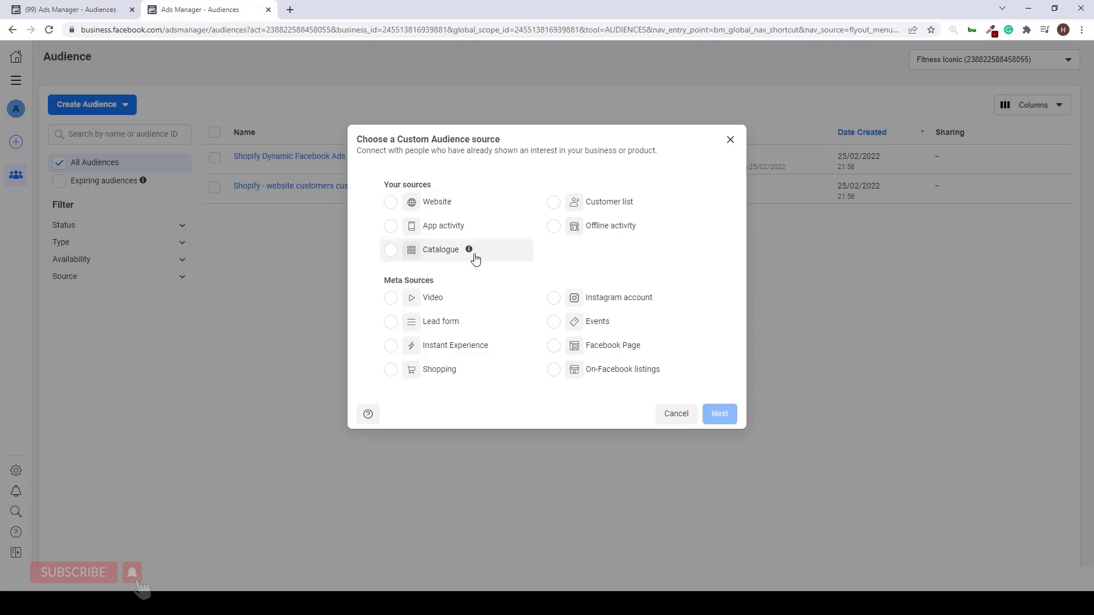
{"action": "left_click", "coordinate": [424, 305]}
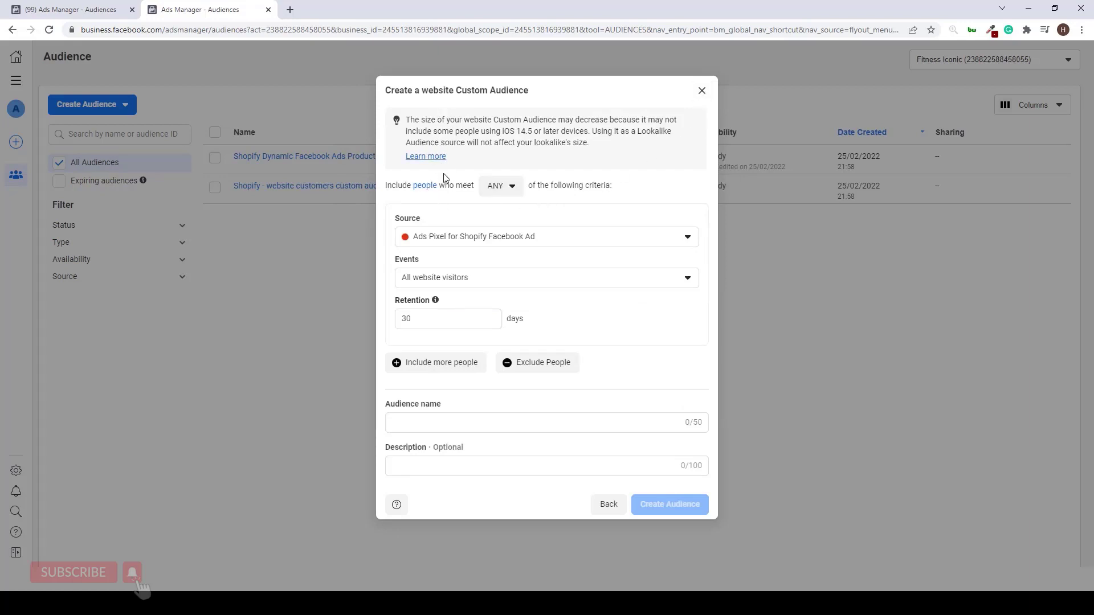
Use Ads Pixel for Shopify Facebook Ad as the audience source and set the retention to 180 days
{"action": "left_click", "coordinate": [474, 240]}
{"action": "left_click", "coordinate": [474, 265]}
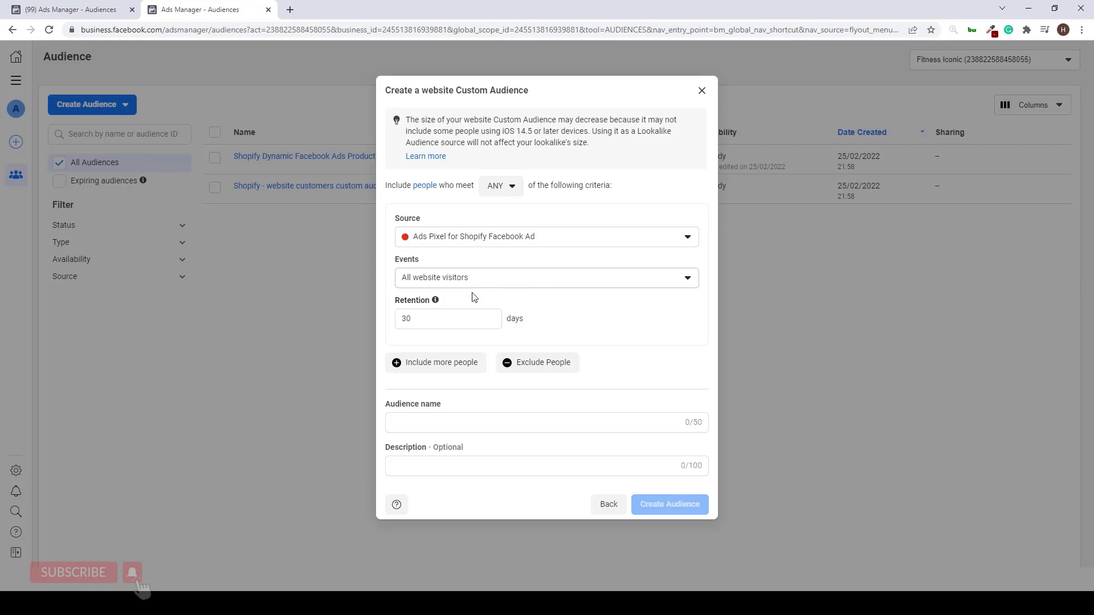
{"action": "double_click", "coordinate": [453, 316]}
{"action": "type", "text": "1"}
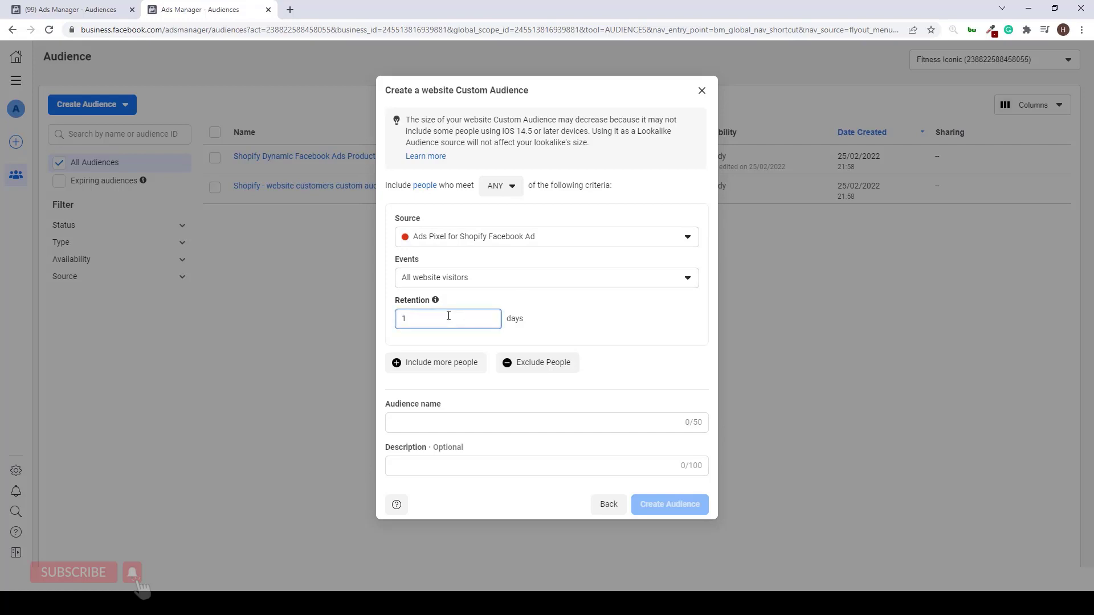
{"action": "type", "text": "80"}
Name the audience "website visitors" and review the event choices for the included people
{"action": "left_click", "coordinate": [472, 420]}
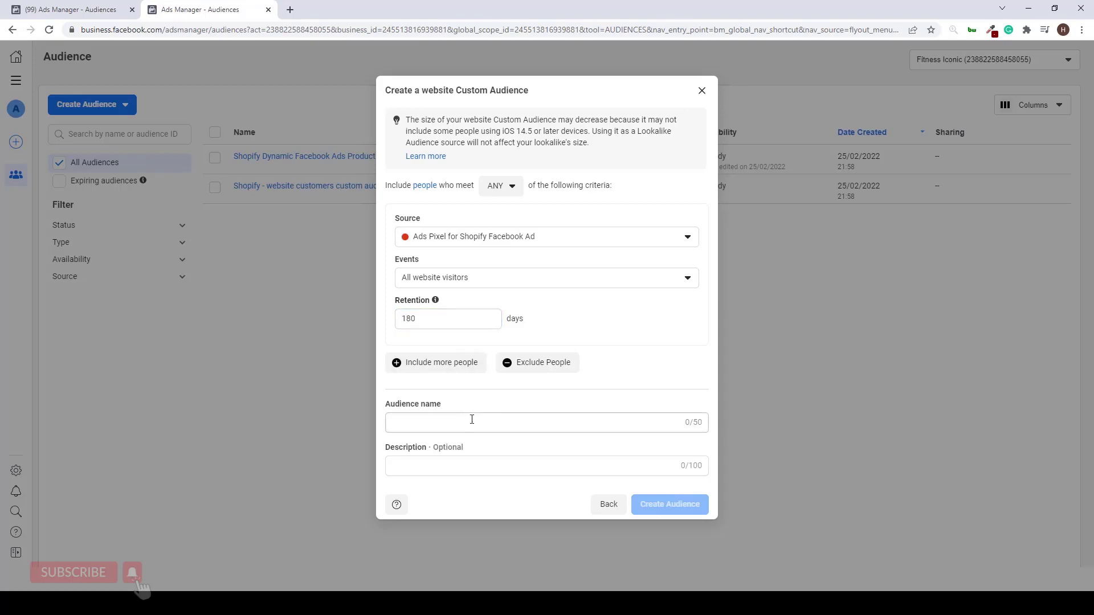
{"action": "type", "text": "websit"}
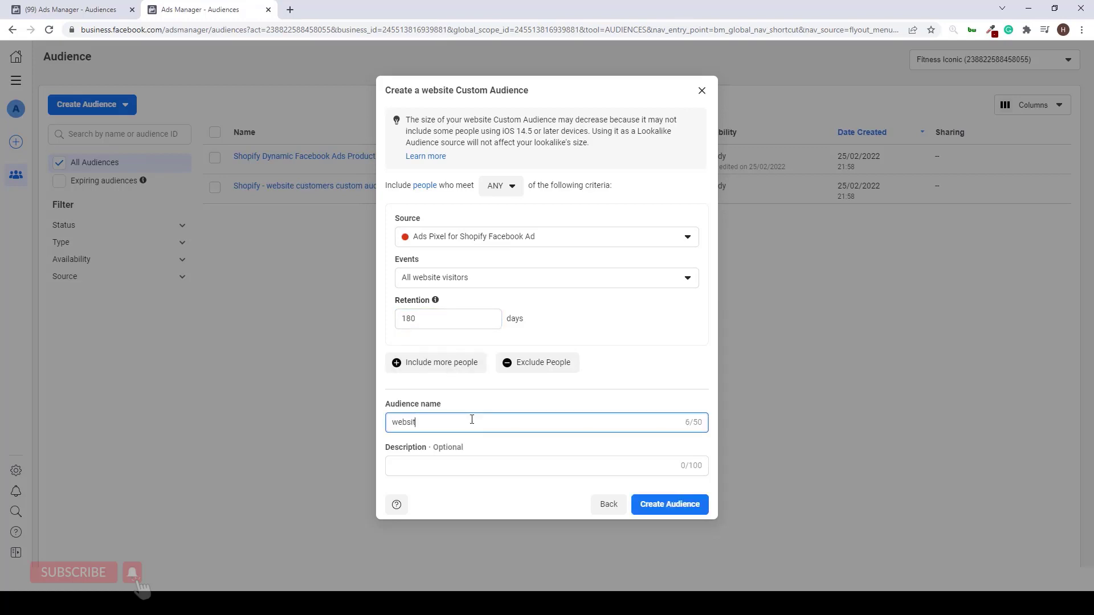
{"action": "type", "text": "e visitors"}
{"action": "left_click", "coordinate": [451, 277]}
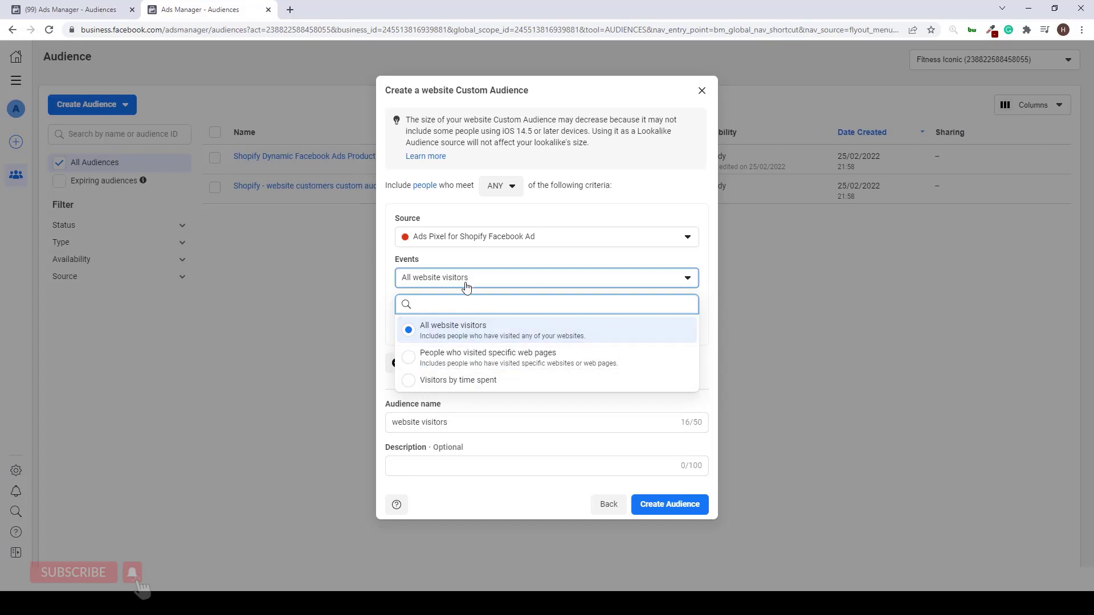
{"action": "left_click", "coordinate": [388, 338]}
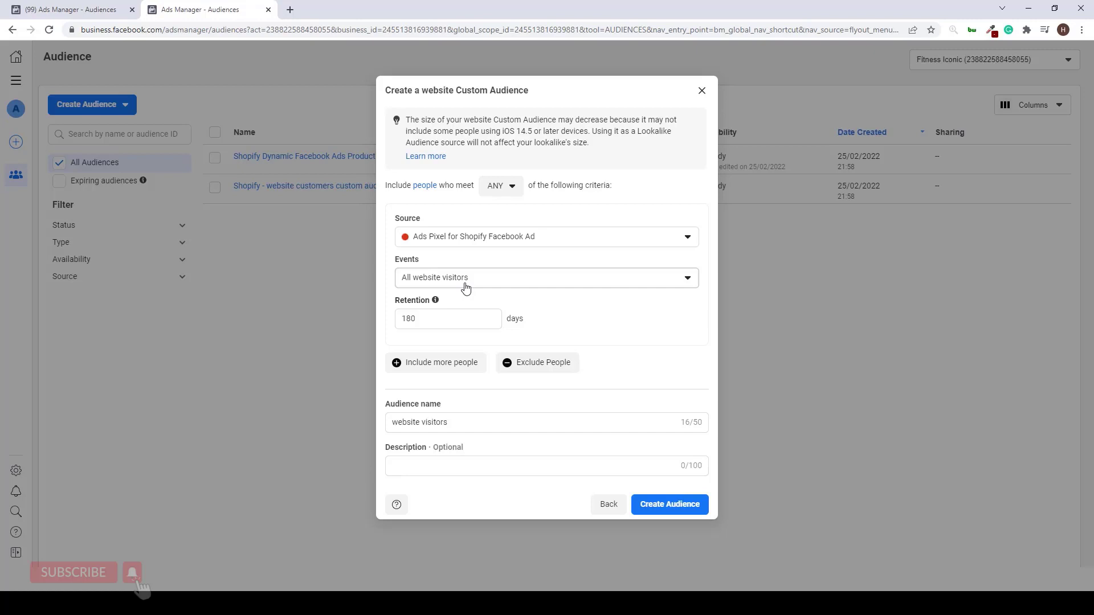
Add an exclusion group to the custom audience and set its retention to 180 days
{"action": "left_click", "coordinate": [542, 363]}
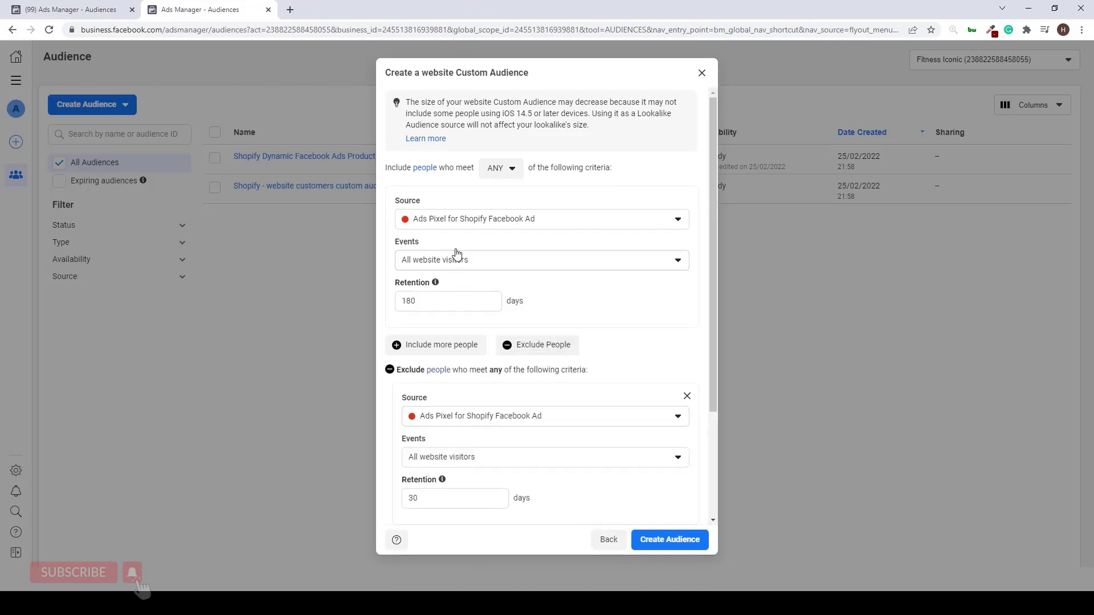
{"action": "double_click", "coordinate": [436, 499]}
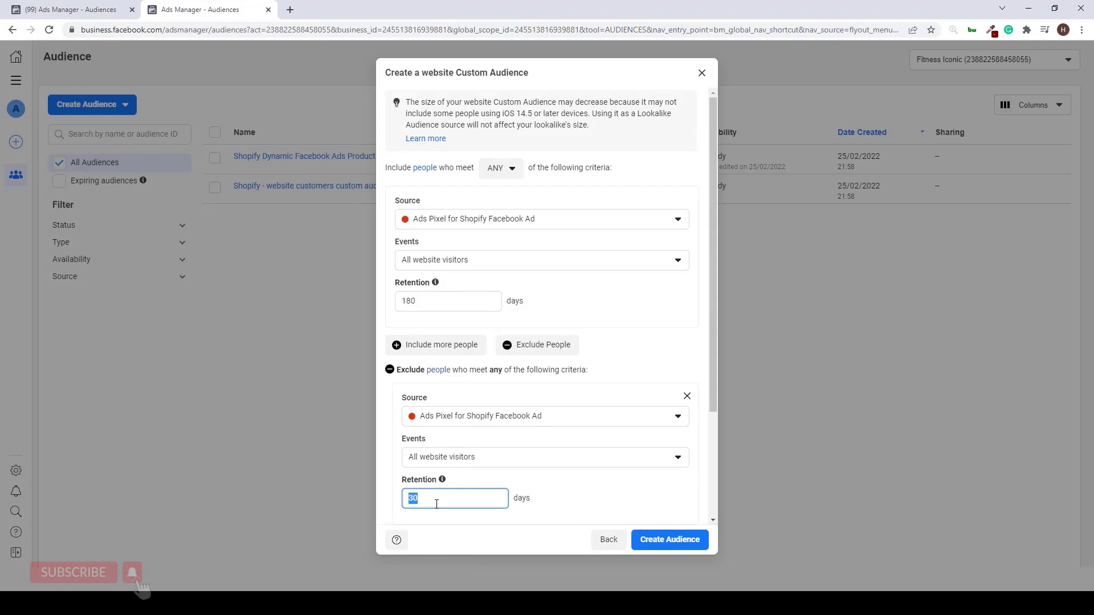
{"action": "type", "text": "180"}
Review the event choices available for the excluded people and compare them with the inclusion criteria
{"action": "left_click", "coordinate": [500, 461]}
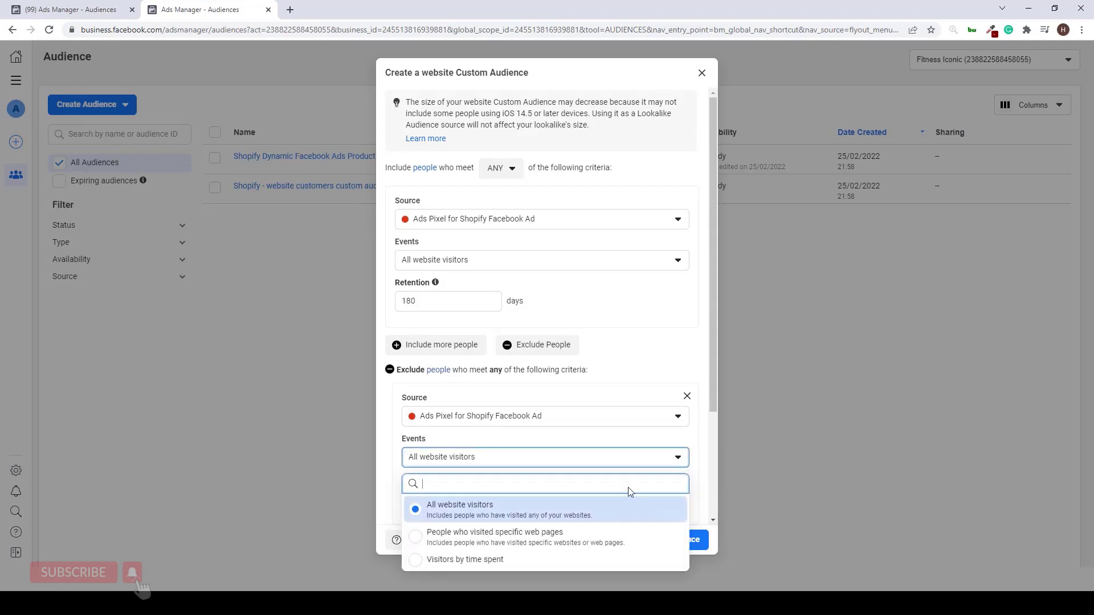
{"action": "scroll", "coordinate": [629, 492], "scroll_direction": "down", "scroll_amount": 2}
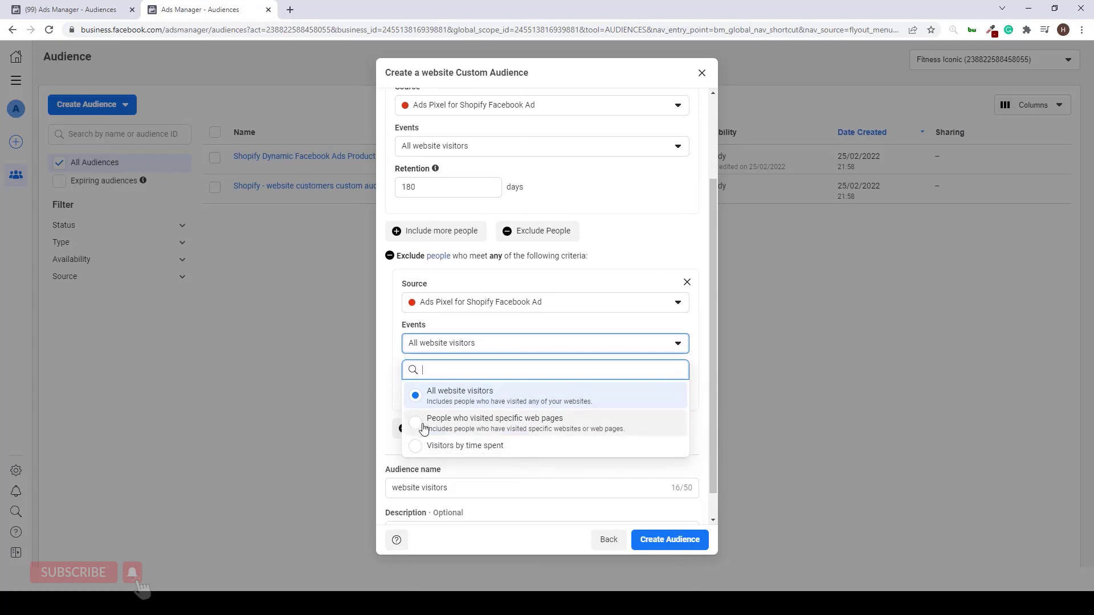
{"action": "left_click", "coordinate": [394, 419]}
{"action": "scroll", "coordinate": [501, 245], "scroll_direction": "up", "scroll_amount": 2}
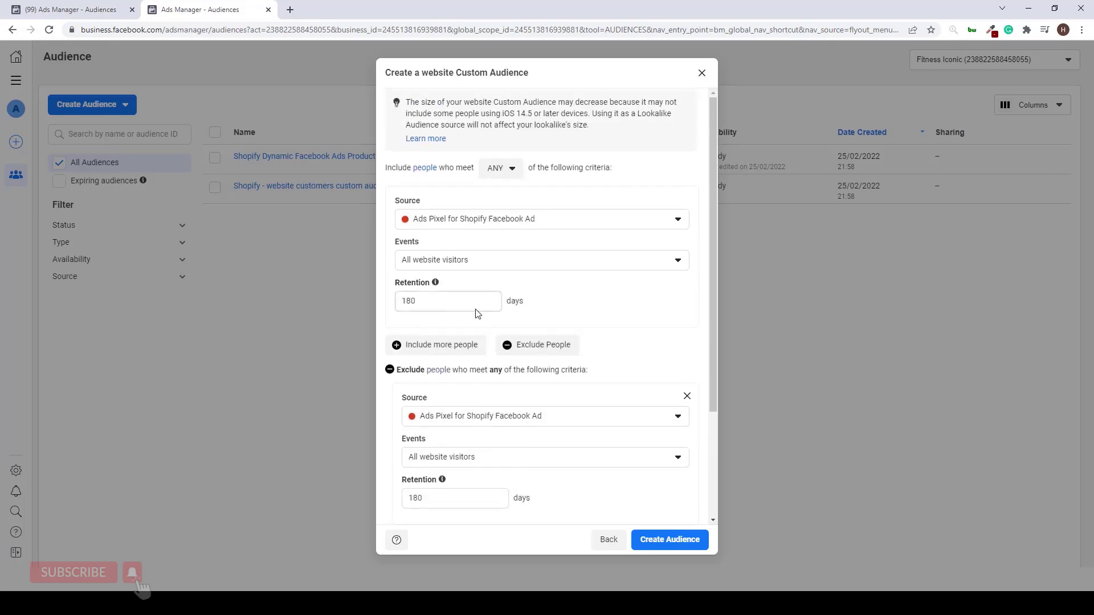
{"action": "scroll", "coordinate": [478, 314], "scroll_direction": "down", "scroll_amount": 3}
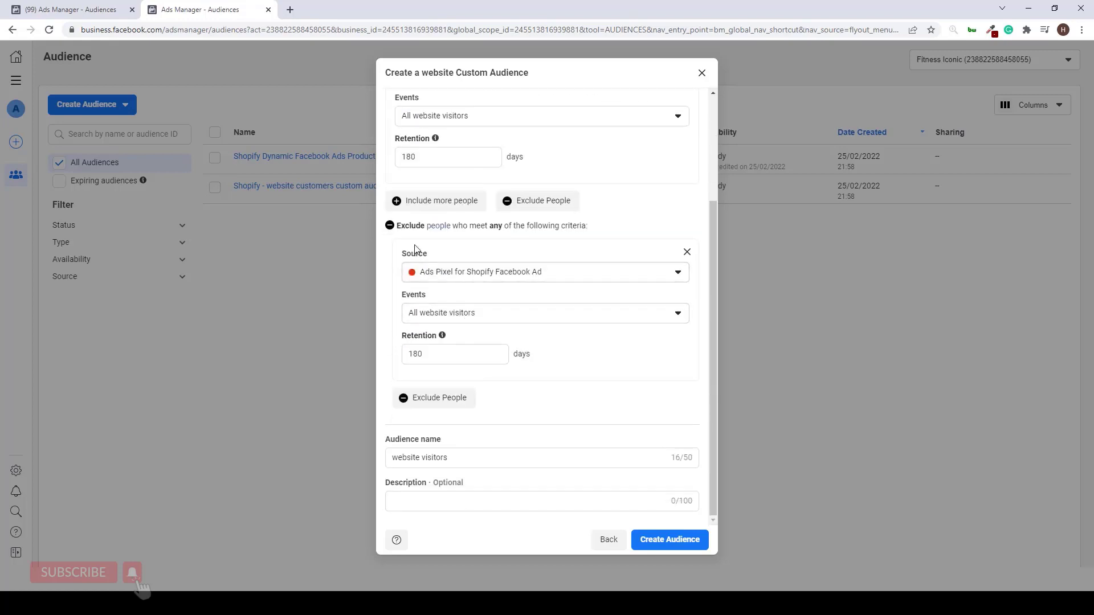
{"action": "left_click", "coordinate": [472, 319]}
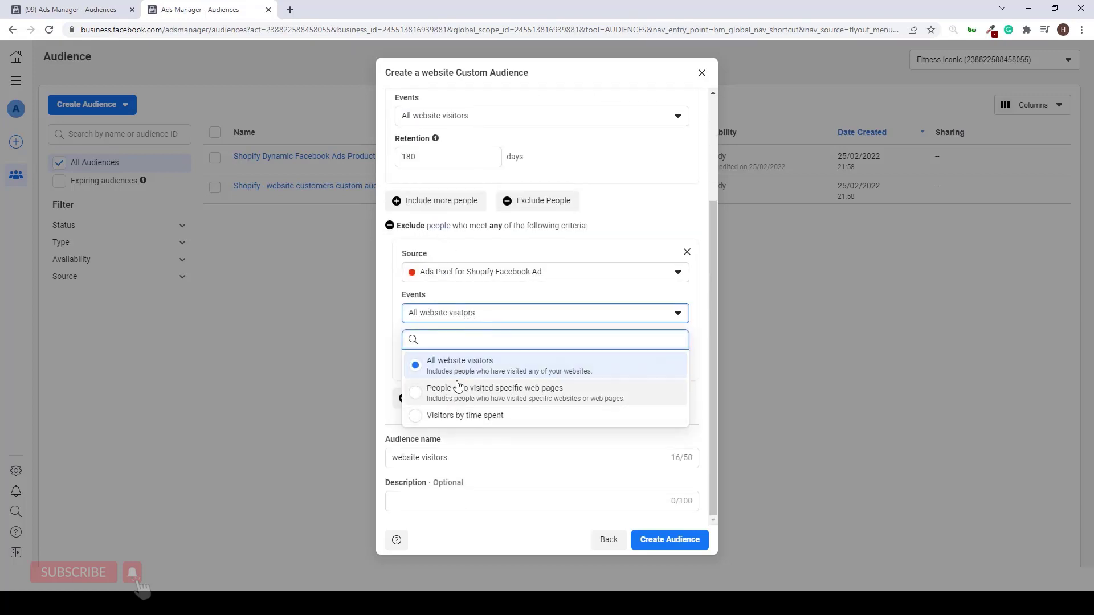
{"action": "left_click", "coordinate": [391, 360]}
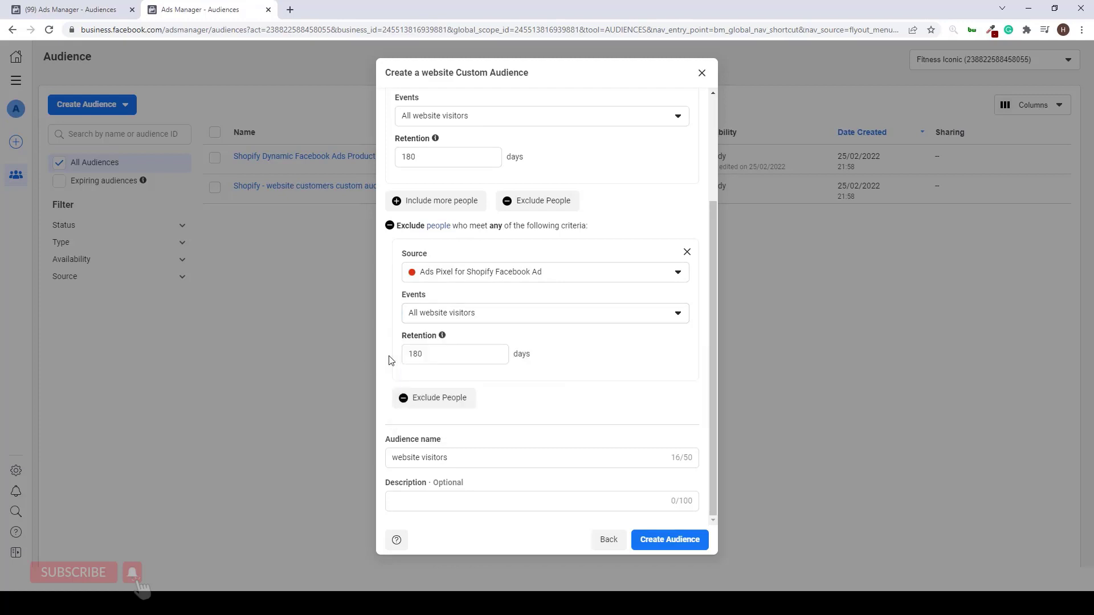
Extend the audience name to "website visitors les pruchses", create the custom audience and dismiss the suggested next steps
{"action": "left_click", "coordinate": [455, 457]}
{"action": "type", "text": "les "}
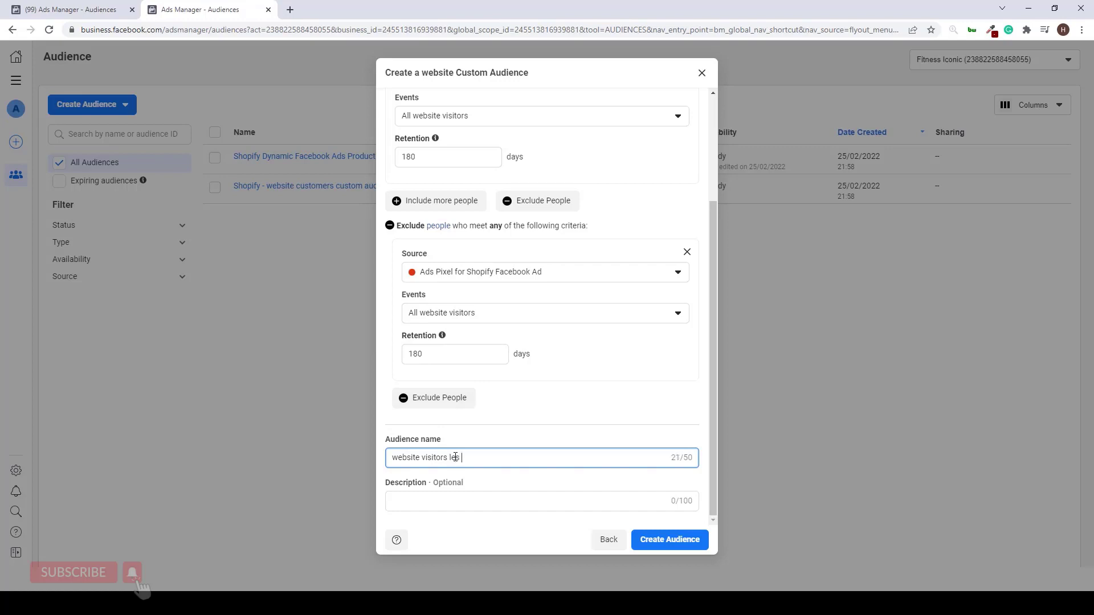
{"action": "type", "text": "pruchses"}
{"action": "left_click", "coordinate": [663, 548]}
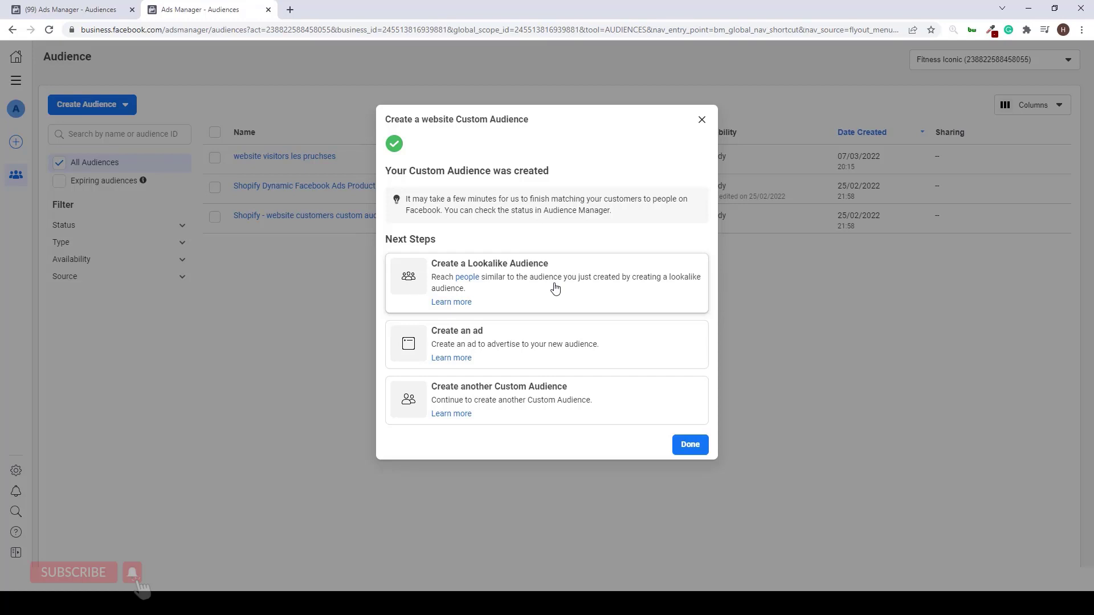
{"action": "left_click", "coordinate": [702, 119]}
{"action": "left_click", "coordinate": [91, 104]}
{"action": "left_click", "coordinate": [96, 132]}
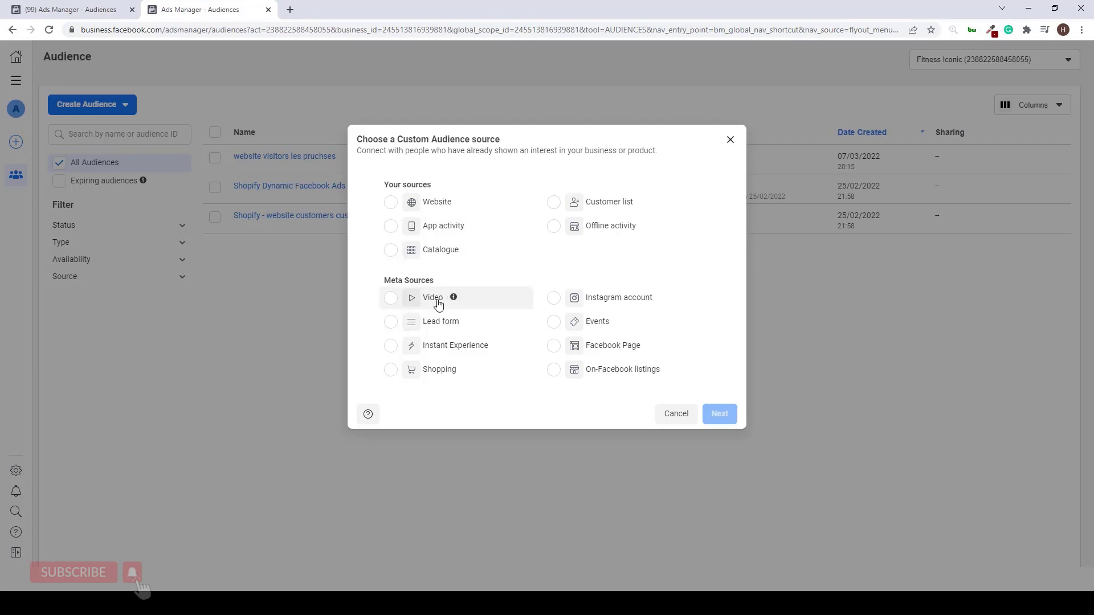
{"action": "left_click", "coordinate": [728, 140]}
Start a new lookalike audience with the value-based source Ads Pixel for Shopify Facebook Ad
{"action": "left_click", "coordinate": [77, 100]}
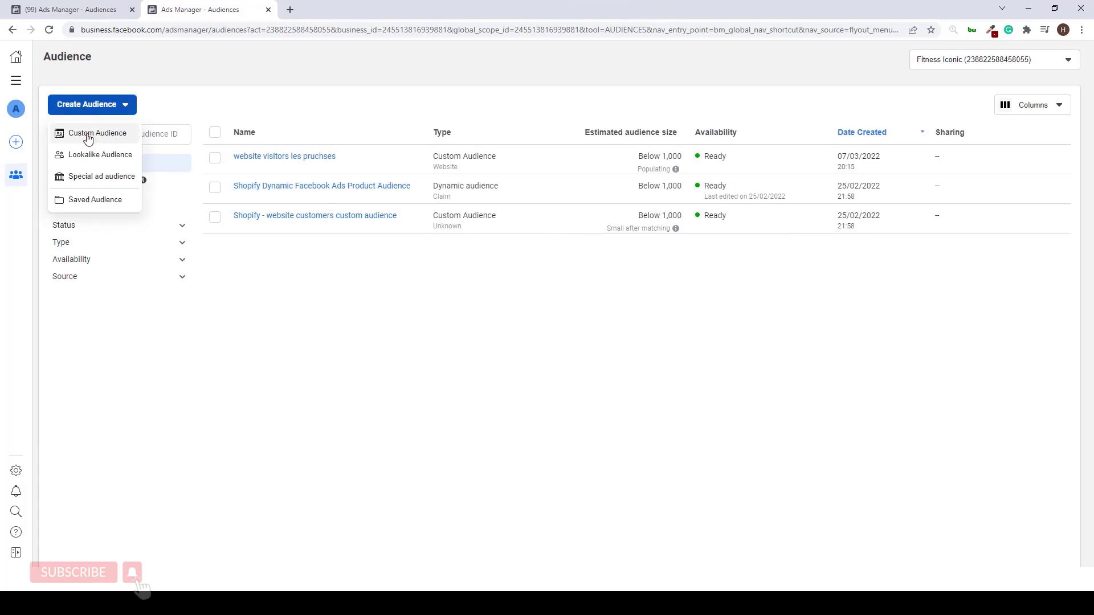
{"action": "left_click", "coordinate": [94, 155]}
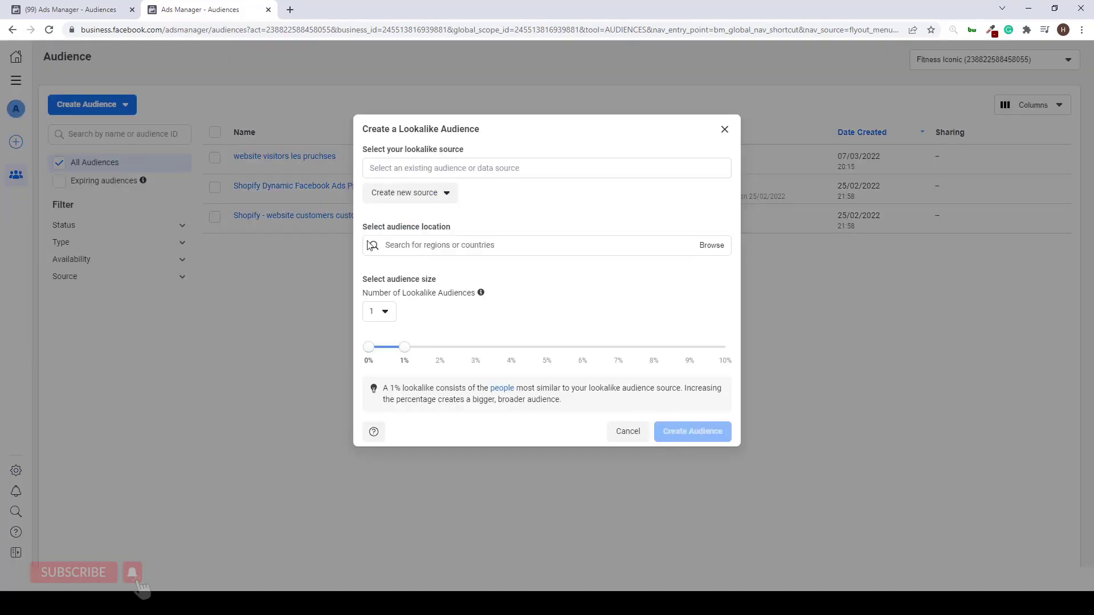
{"action": "left_click", "coordinate": [415, 163]}
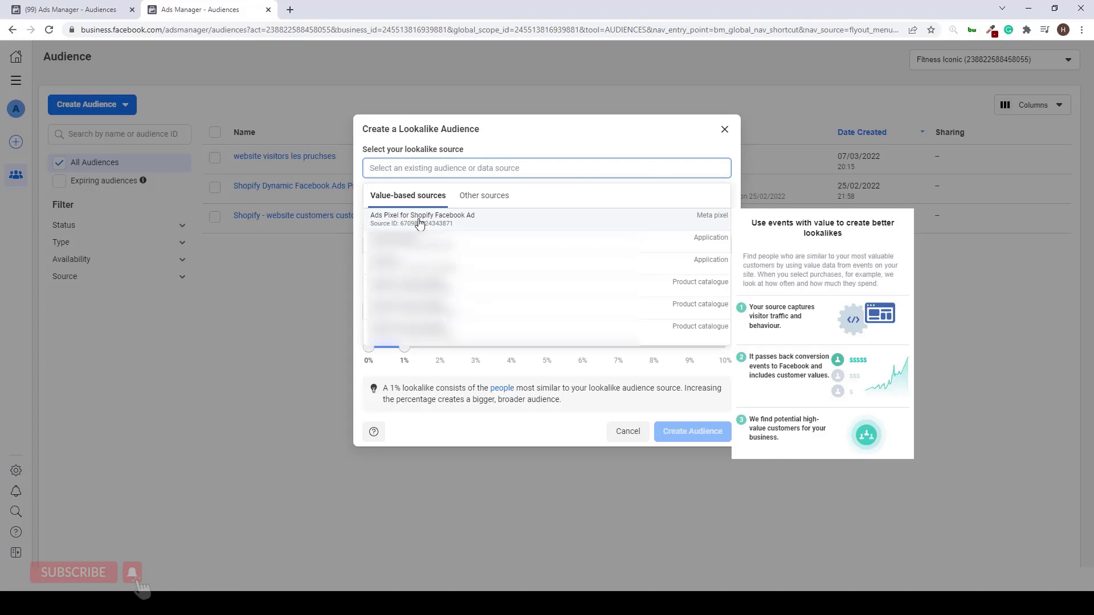
{"action": "left_click", "coordinate": [420, 222]}
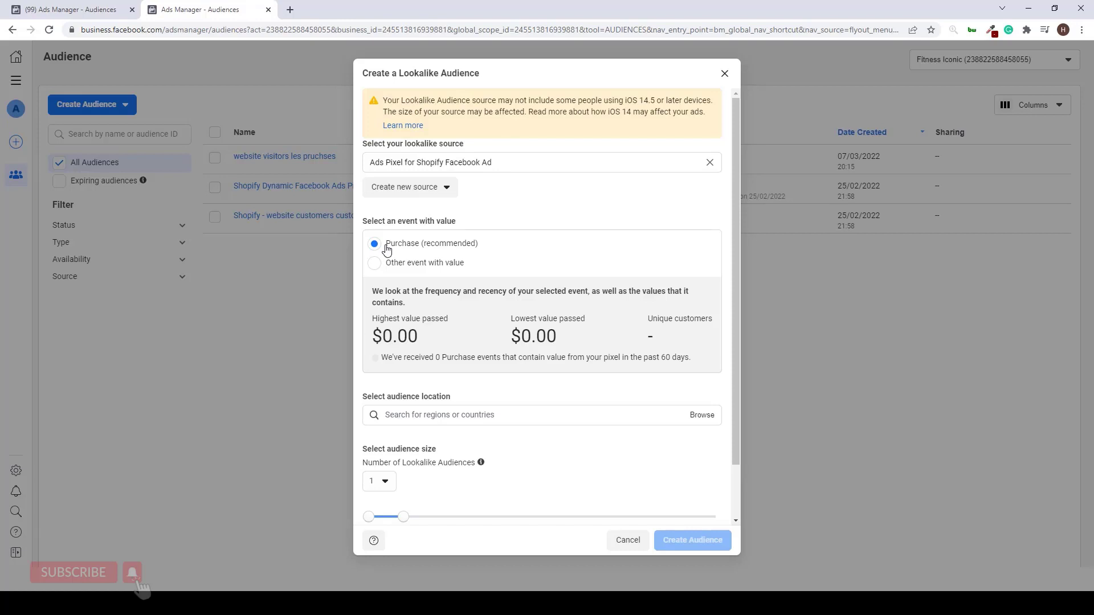
Check the audience location choices without picking one and set the number of lookalike audiences to 5
{"action": "left_click", "coordinate": [444, 414]}
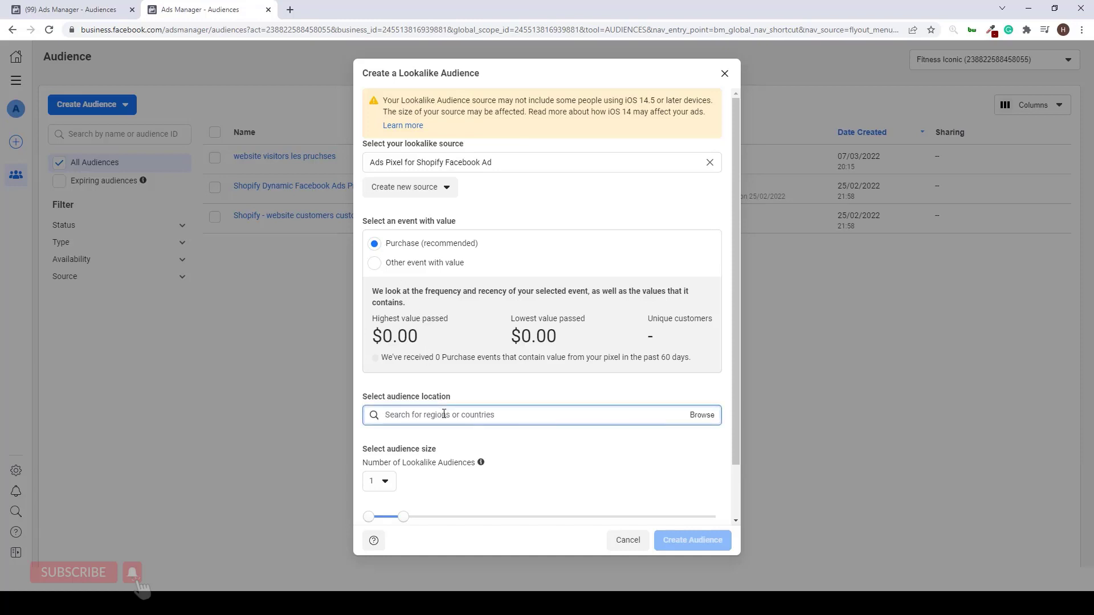
{"action": "scroll", "coordinate": [444, 414], "scroll_direction": "down", "scroll_amount": 1}
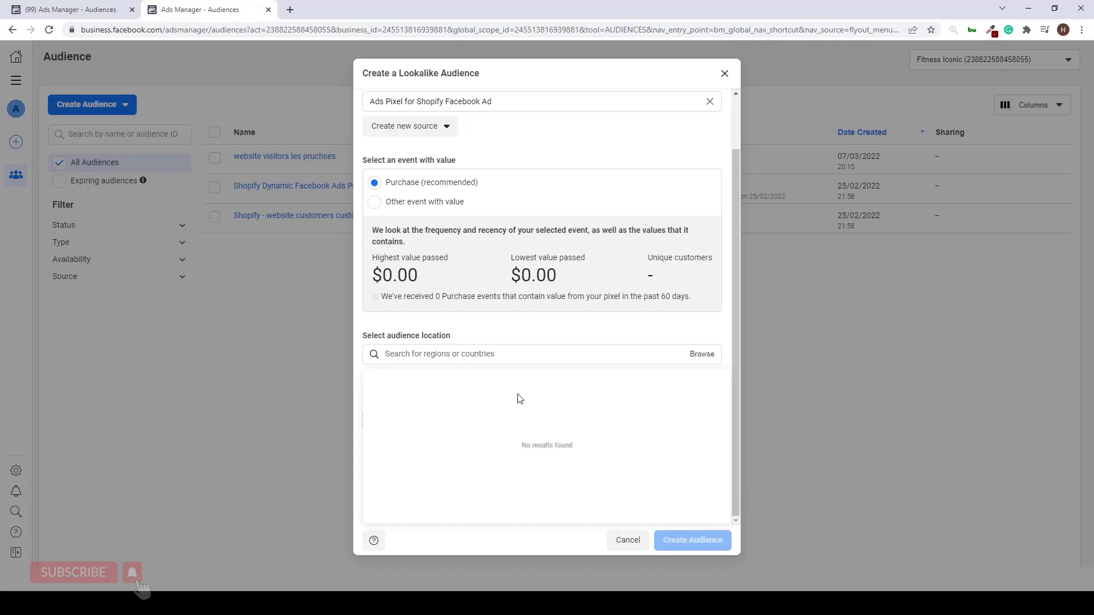
{"action": "left_click", "coordinate": [360, 390]}
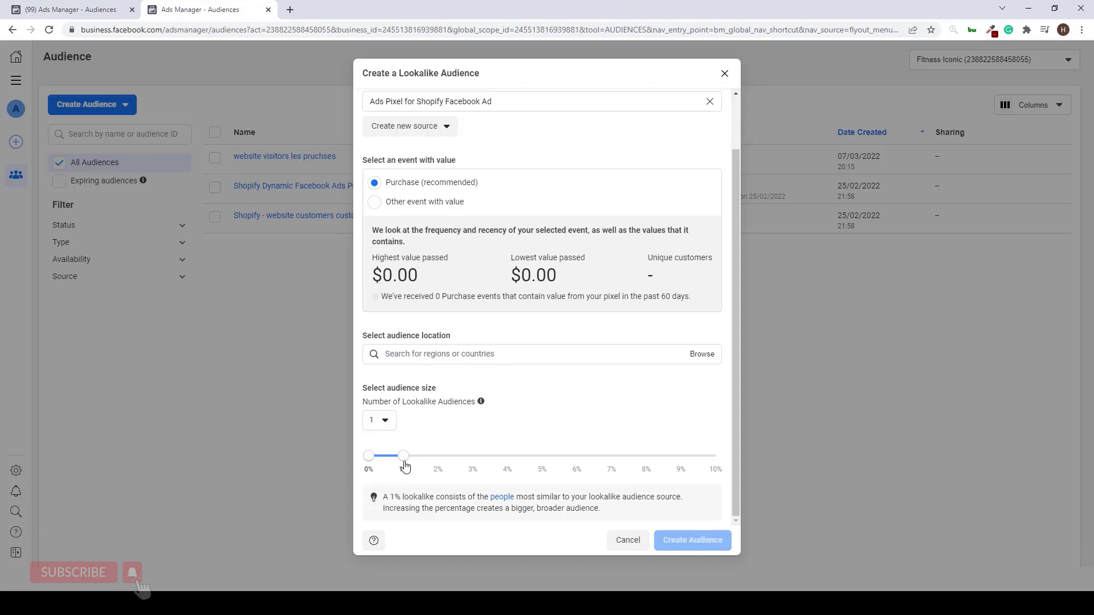
{"action": "left_click", "coordinate": [381, 422]}
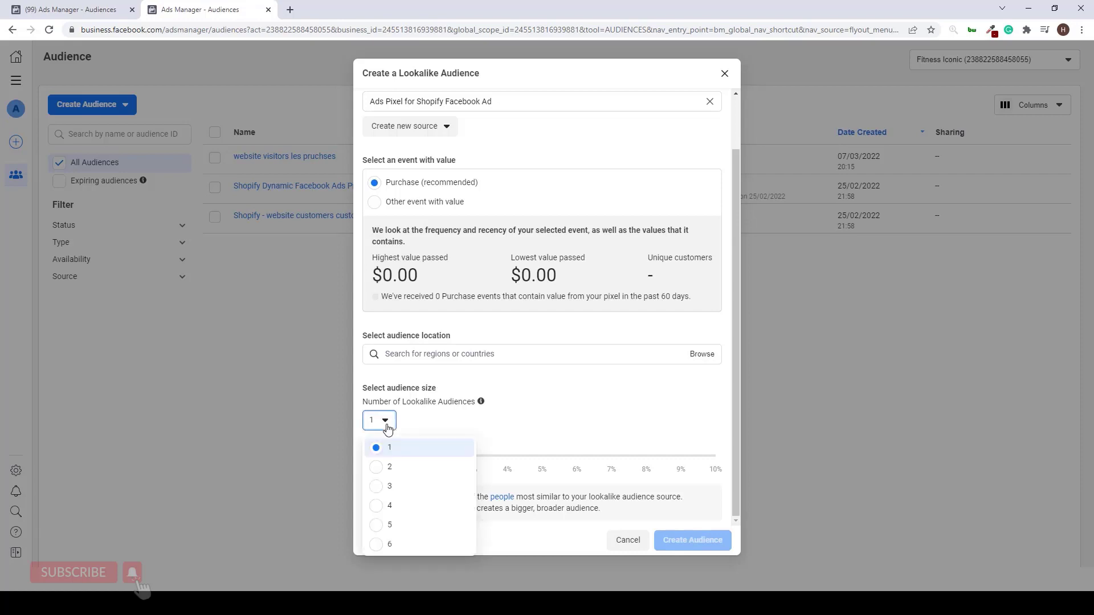
{"action": "left_click", "coordinate": [393, 525]}
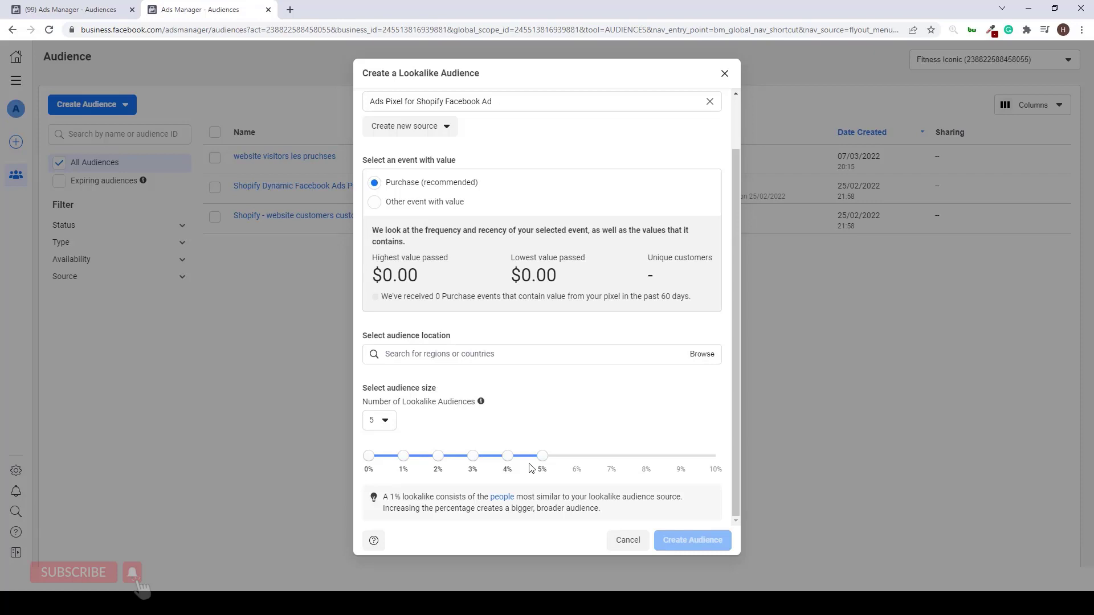
Switch the lookalike's value event to Other event with value and review the list of selectable events
{"action": "scroll", "coordinate": [531, 469], "scroll_direction": "up", "scroll_amount": 2}
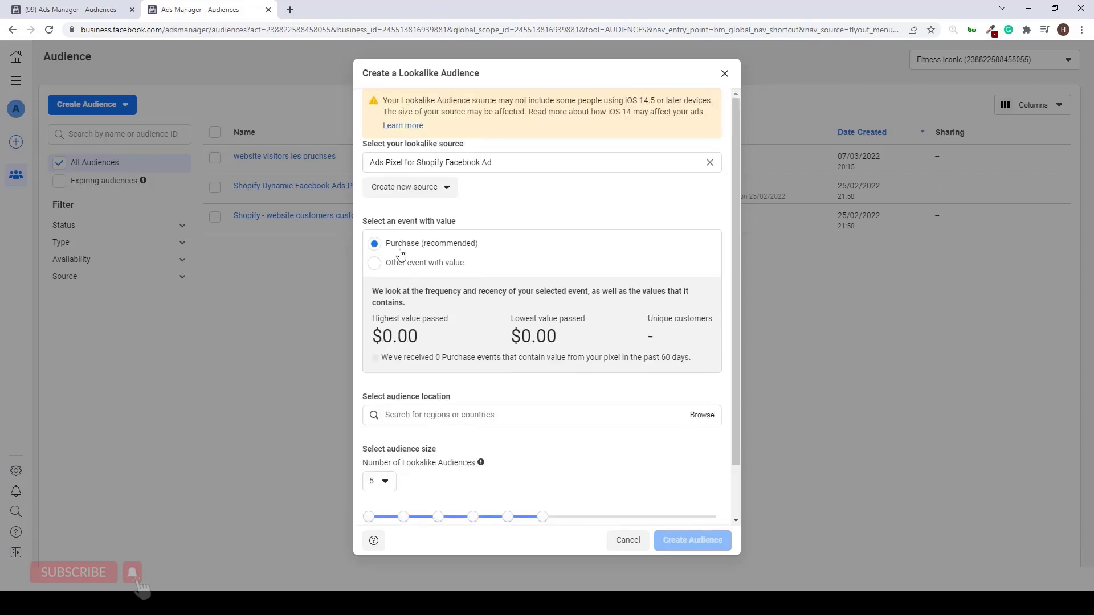
{"action": "left_click", "coordinate": [375, 264]}
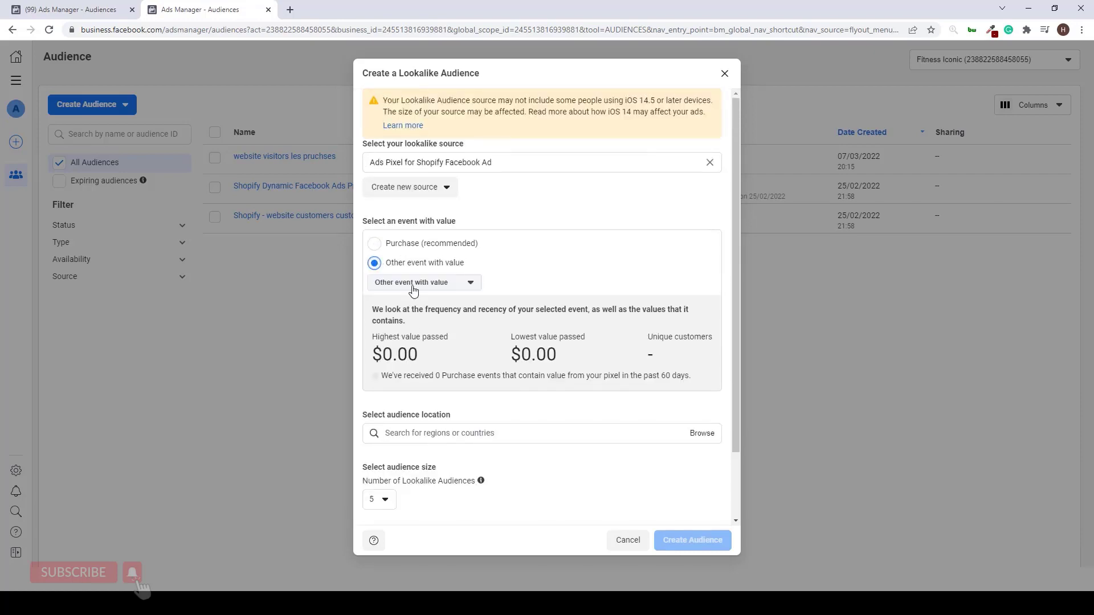
{"action": "left_click", "coordinate": [413, 285]}
{"action": "scroll", "coordinate": [422, 339], "scroll_direction": "down", "scroll_amount": 2}
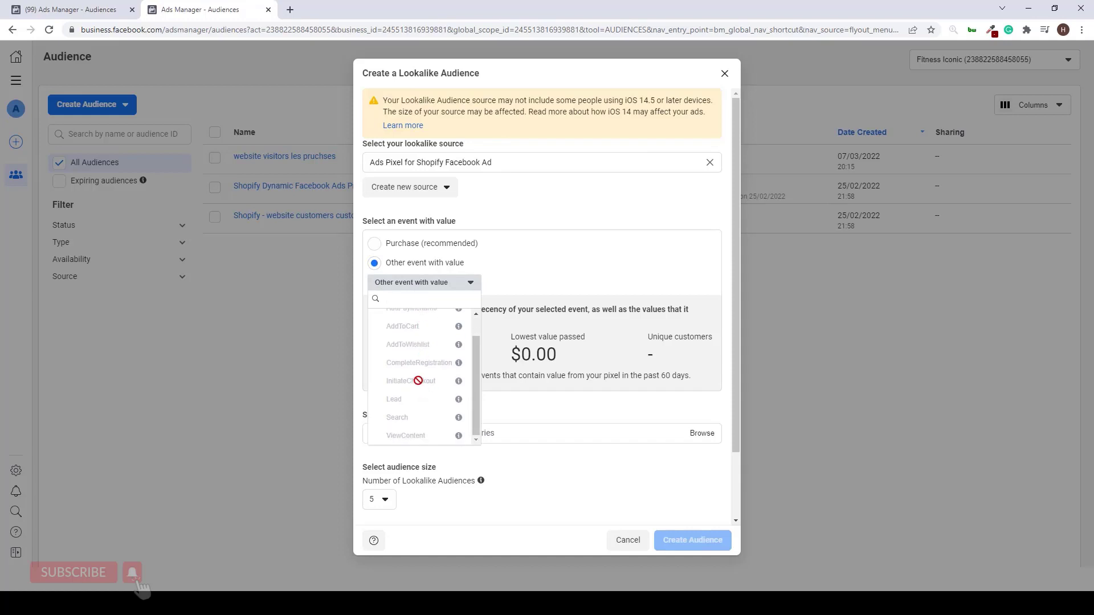
{"action": "scroll", "coordinate": [421, 387], "scroll_direction": "up", "scroll_amount": 2}
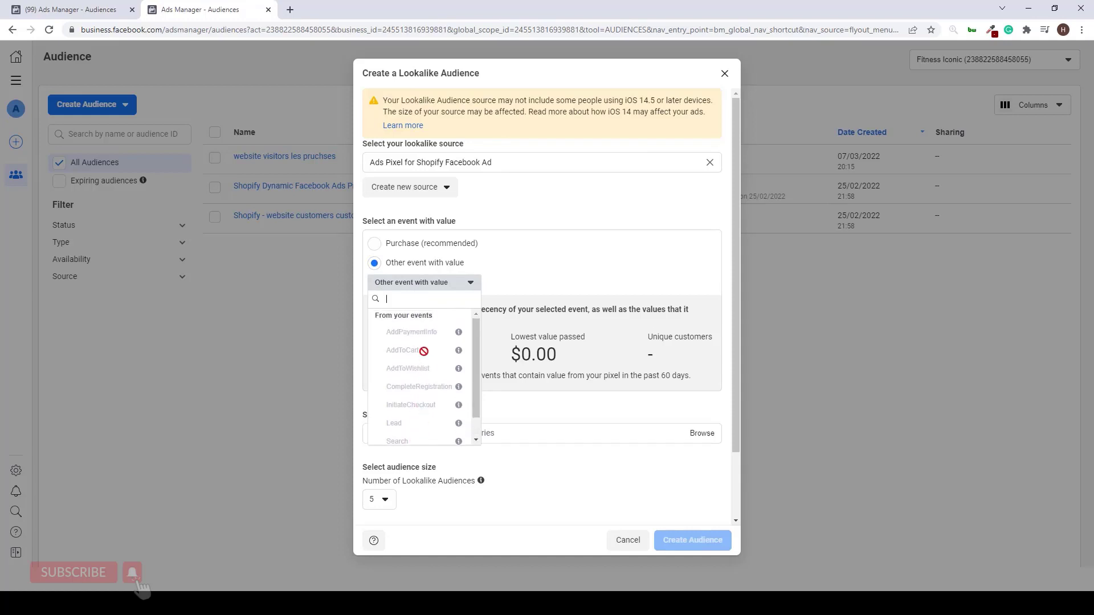
{"action": "left_click", "coordinate": [433, 291]}
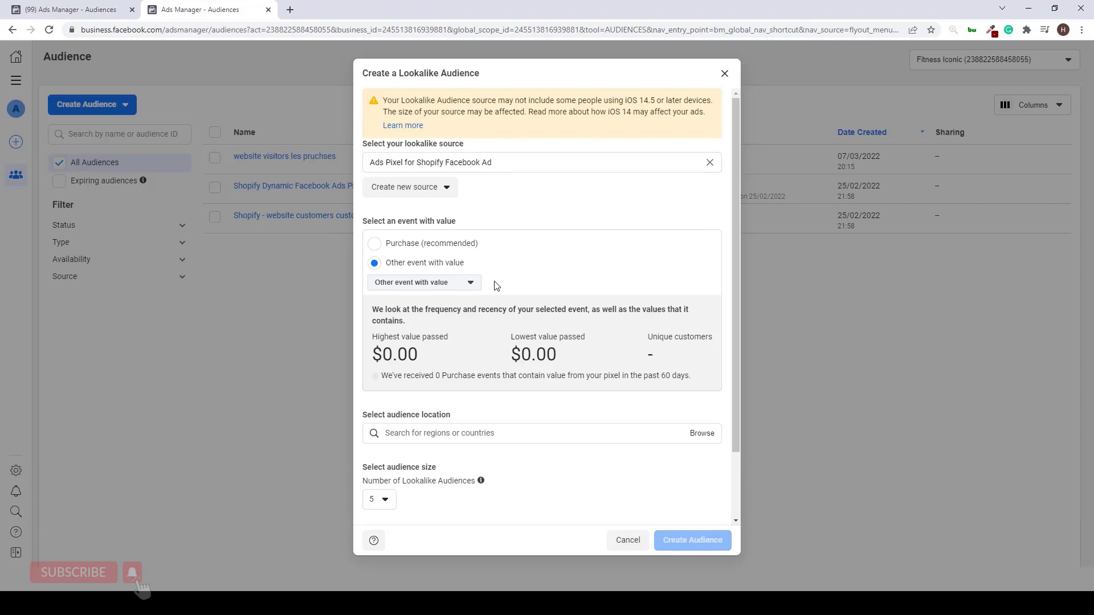
Review the selectable value events once more and cancel the lookalike audience creation
{"action": "left_click", "coordinate": [471, 282]}
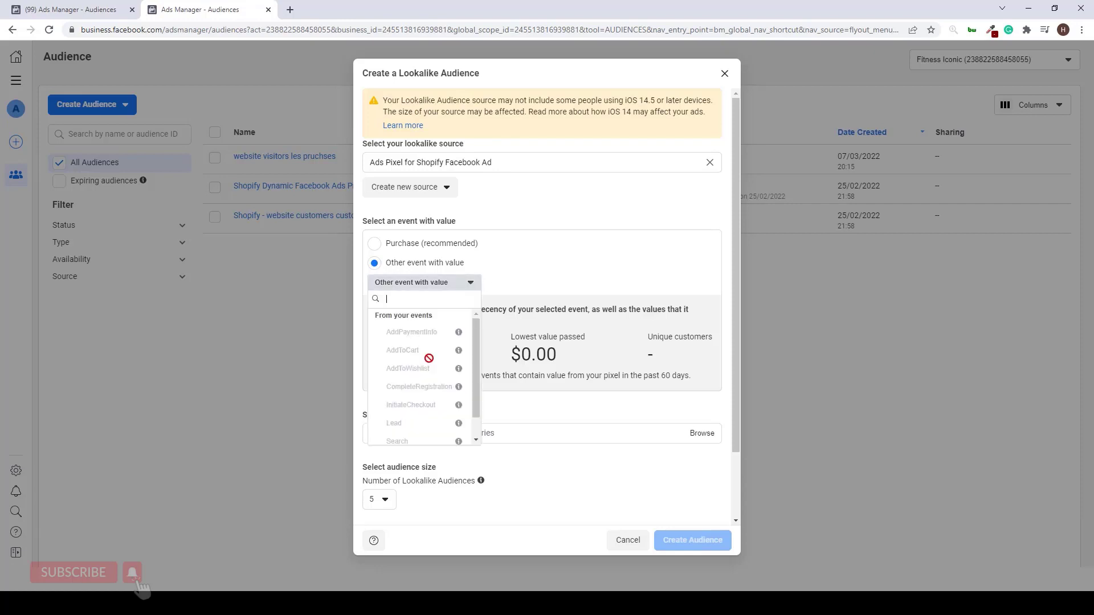
{"action": "left_click", "coordinate": [521, 430]}
{"action": "left_click", "coordinate": [629, 539]}
Switch from Audiences to Ads Manager and create a new campaign with the Sales objective
{"action": "left_click", "coordinate": [16, 81]}
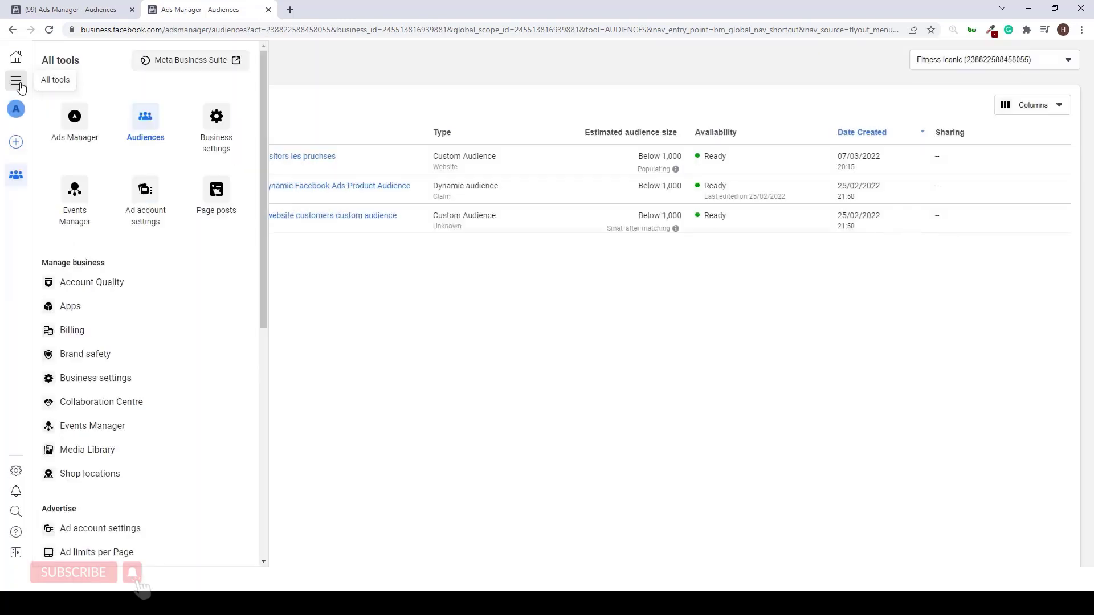
{"action": "left_click", "coordinate": [87, 125]}
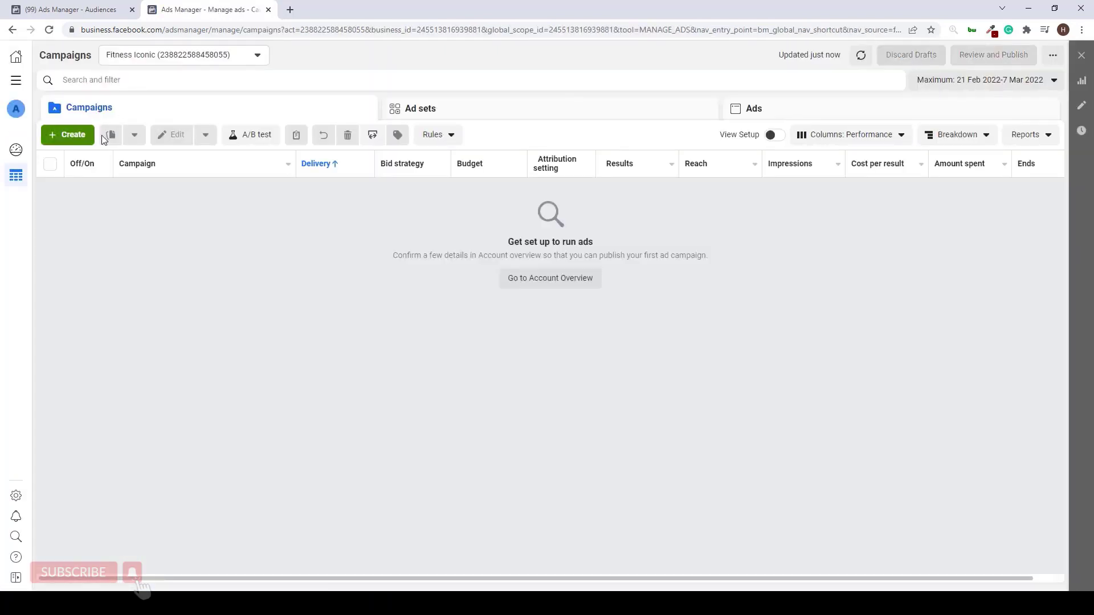
{"action": "left_click", "coordinate": [77, 139]}
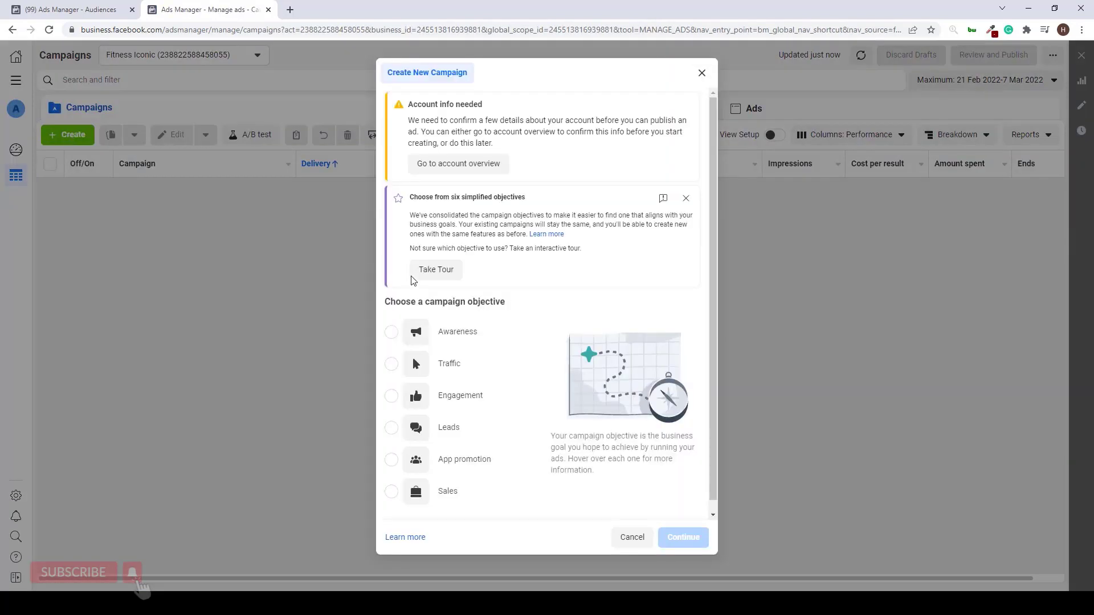
{"action": "left_click", "coordinate": [455, 485]}
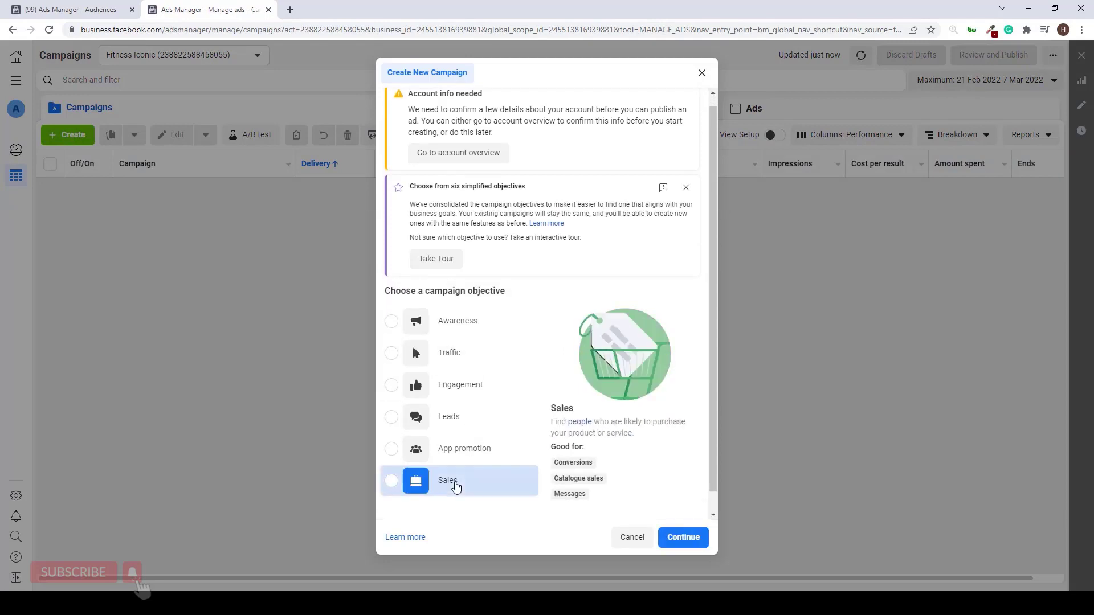
{"action": "left_click", "coordinate": [683, 540]}
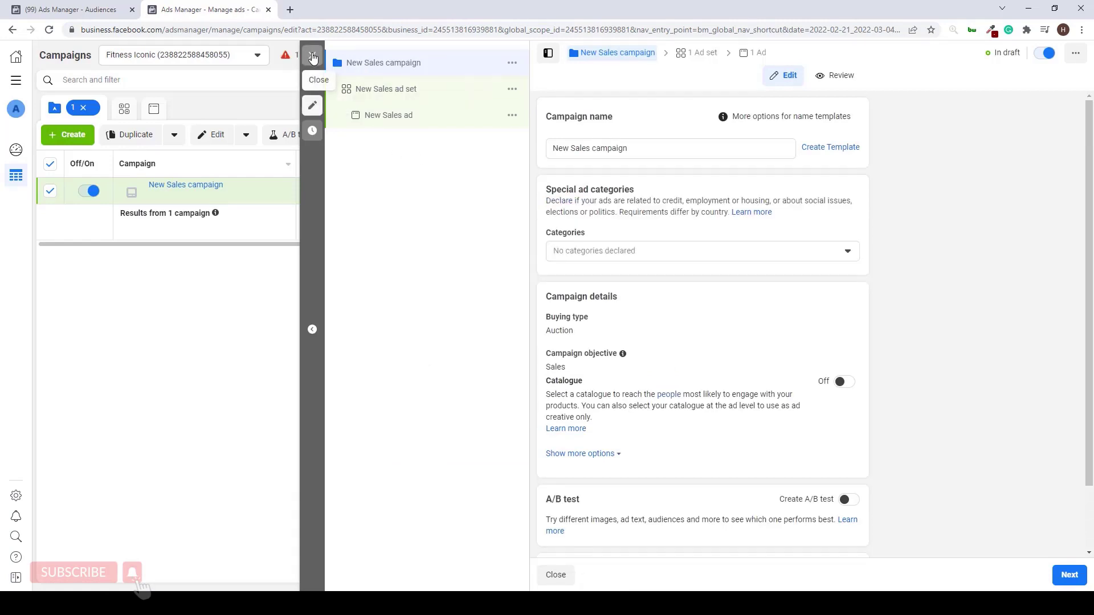
Open the new sales ad set and set its website conversion event to Purchase
{"action": "left_click", "coordinate": [392, 90]}
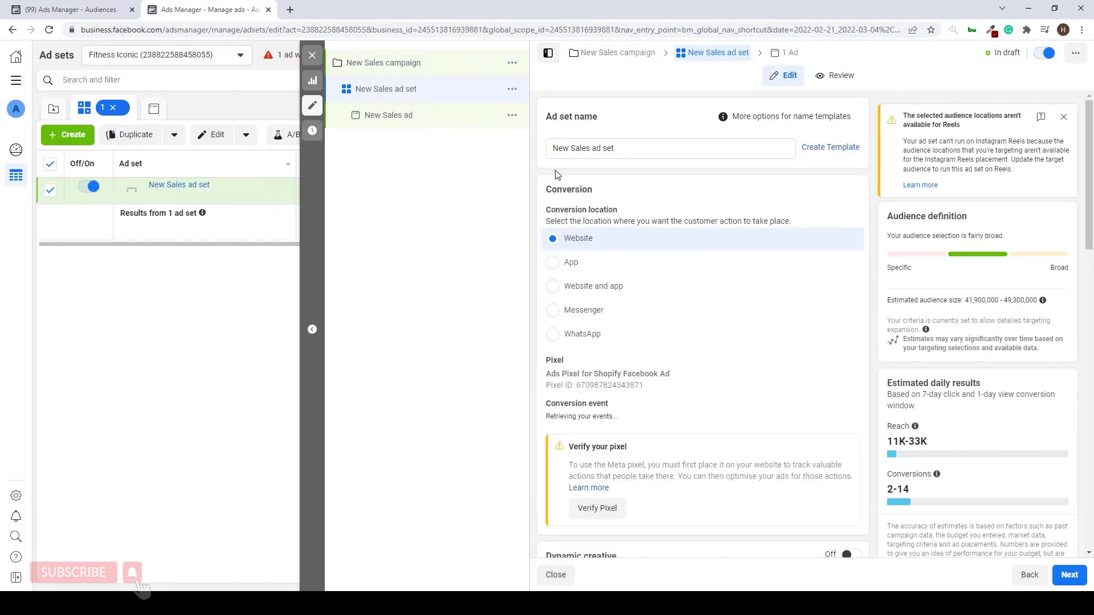
{"action": "scroll", "coordinate": [660, 353], "scroll_direction": "down", "scroll_amount": 2}
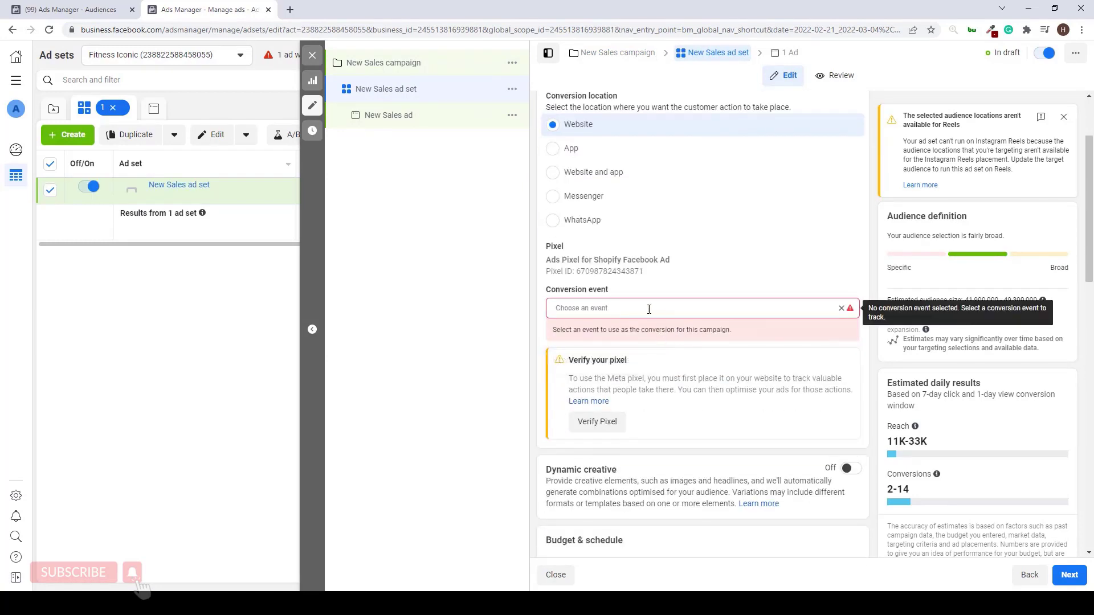
{"action": "left_click", "coordinate": [649, 309]}
{"action": "scroll", "coordinate": [627, 418], "scroll_direction": "down", "scroll_amount": 2}
{"action": "left_click", "coordinate": [629, 418]}
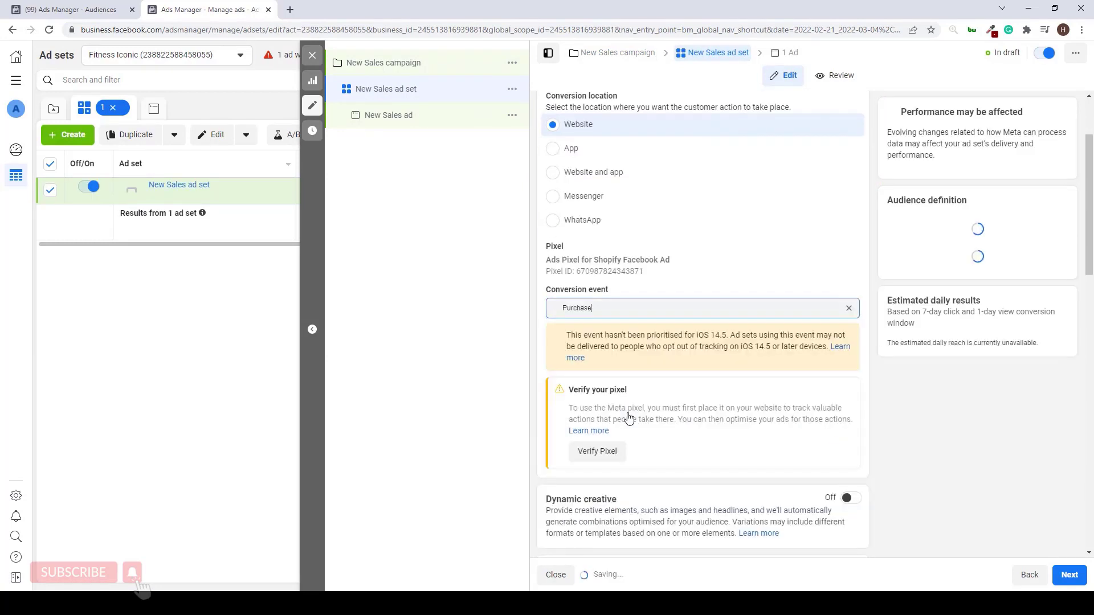
Review the ad set's Audience section and check the saved audiences available for it
{"action": "scroll", "coordinate": [683, 314], "scroll_direction": "down", "scroll_amount": 10}
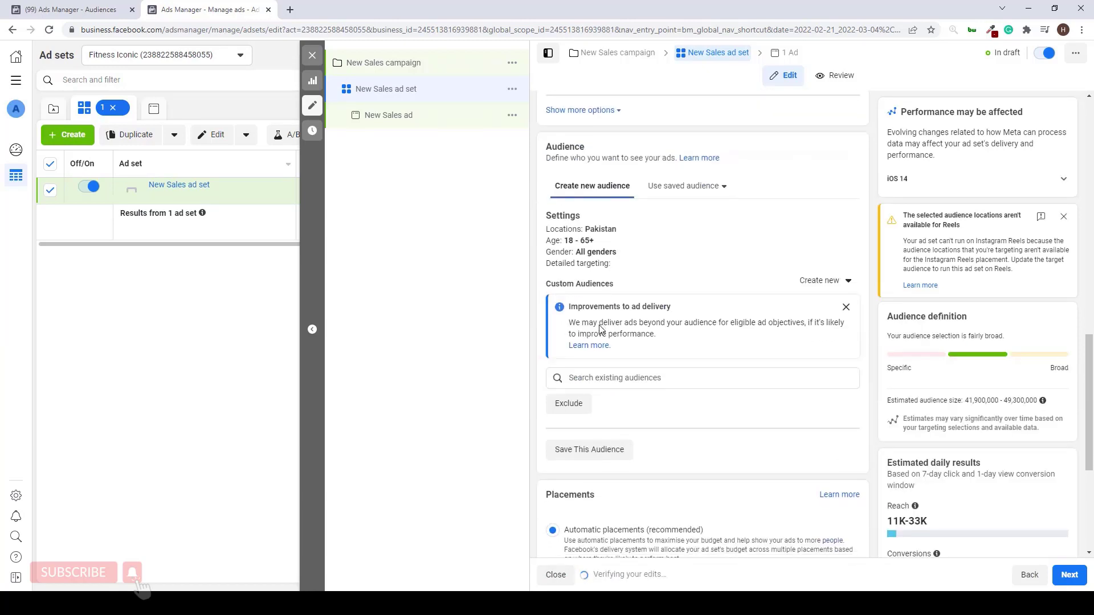
{"action": "scroll", "coordinate": [604, 328], "scroll_direction": "down", "scroll_amount": 2}
{"action": "scroll", "coordinate": [655, 322], "scroll_direction": "up", "scroll_amount": 4}
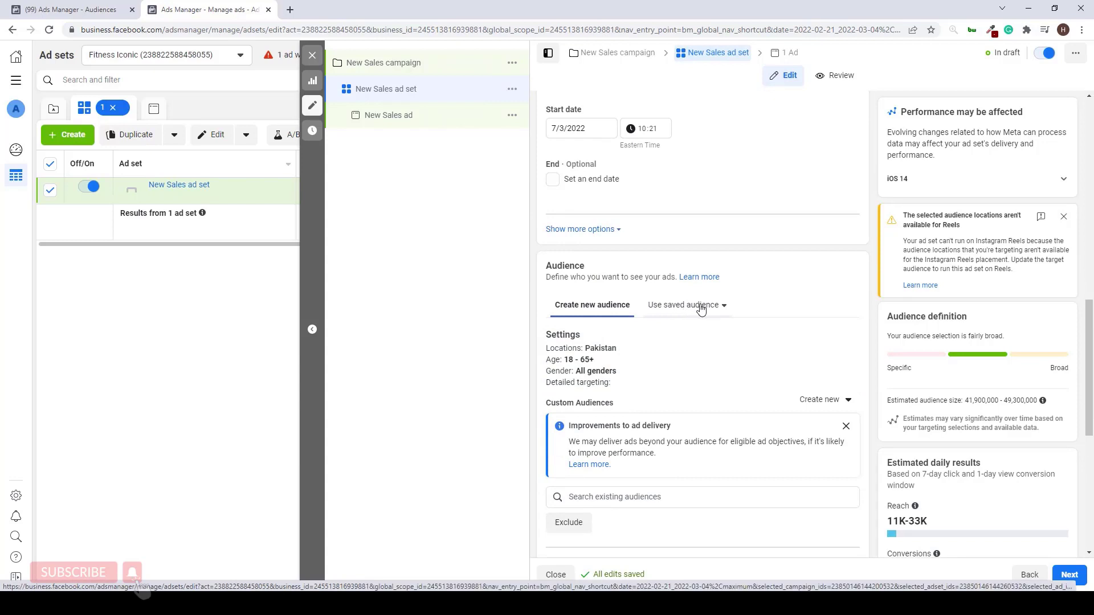
{"action": "left_click", "coordinate": [691, 310]}
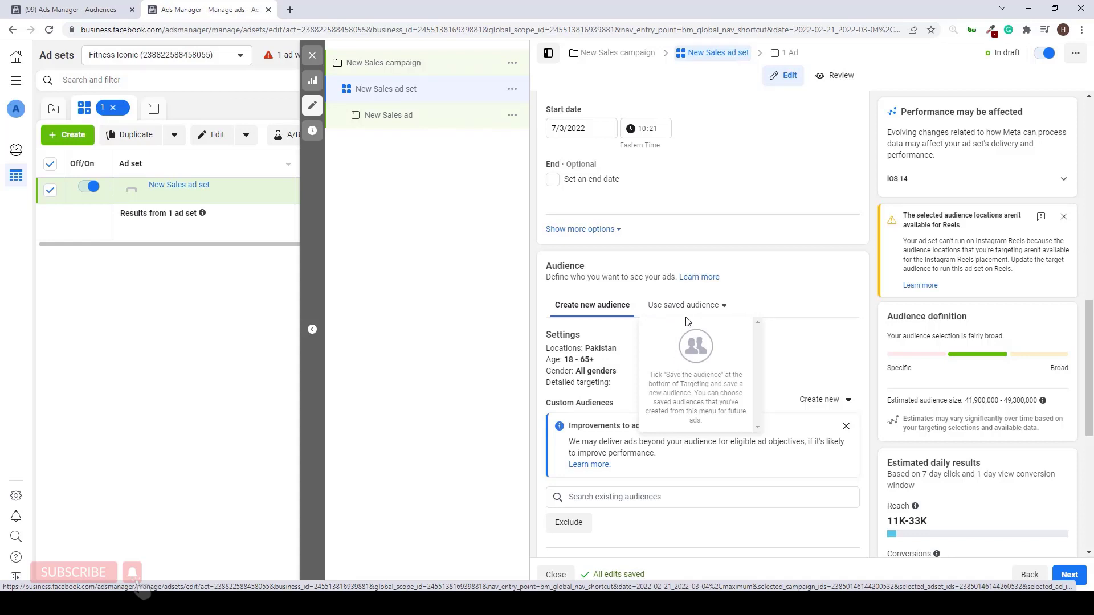
Look over the purchase-based lookalike audiences in the other account's audience list and return to the ad set
{"action": "left_click", "coordinate": [91, 10]}
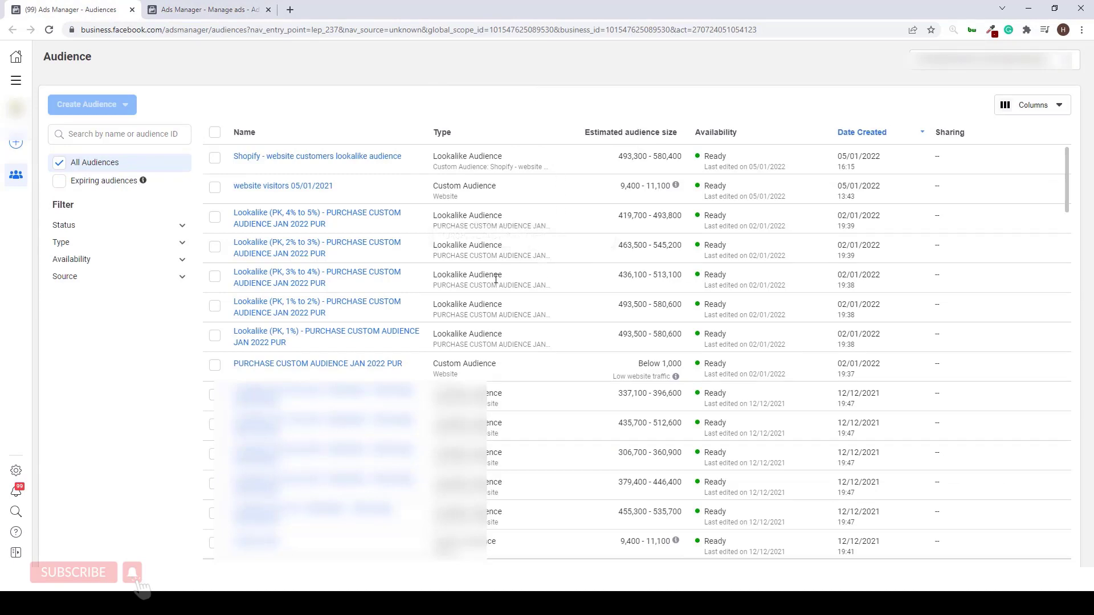
{"action": "mouse_move", "coordinate": [274, 276]}
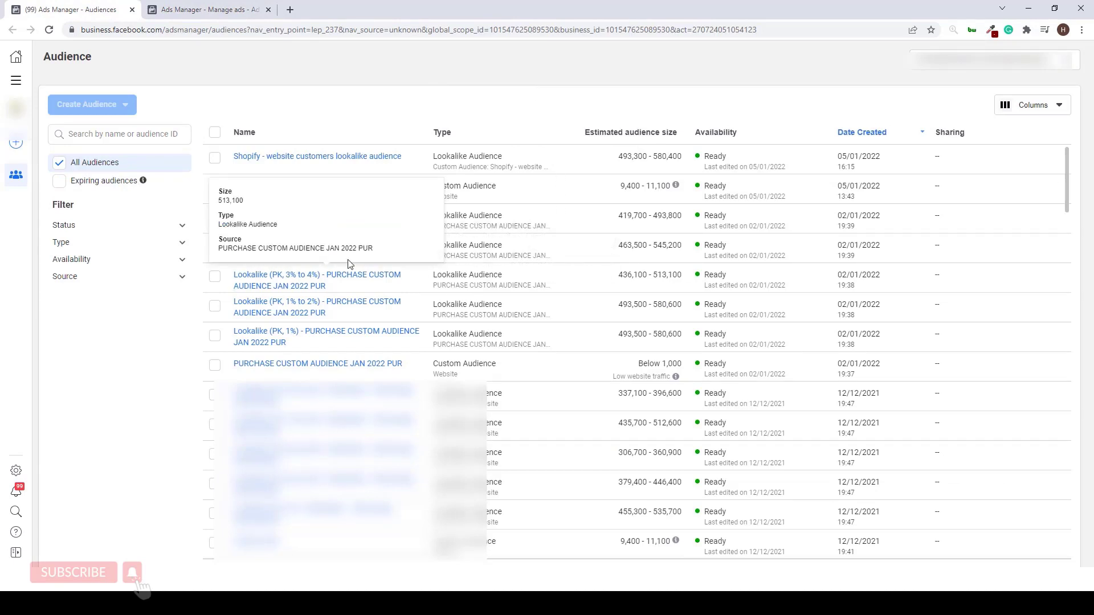
{"action": "left_click", "coordinate": [199, 7]}
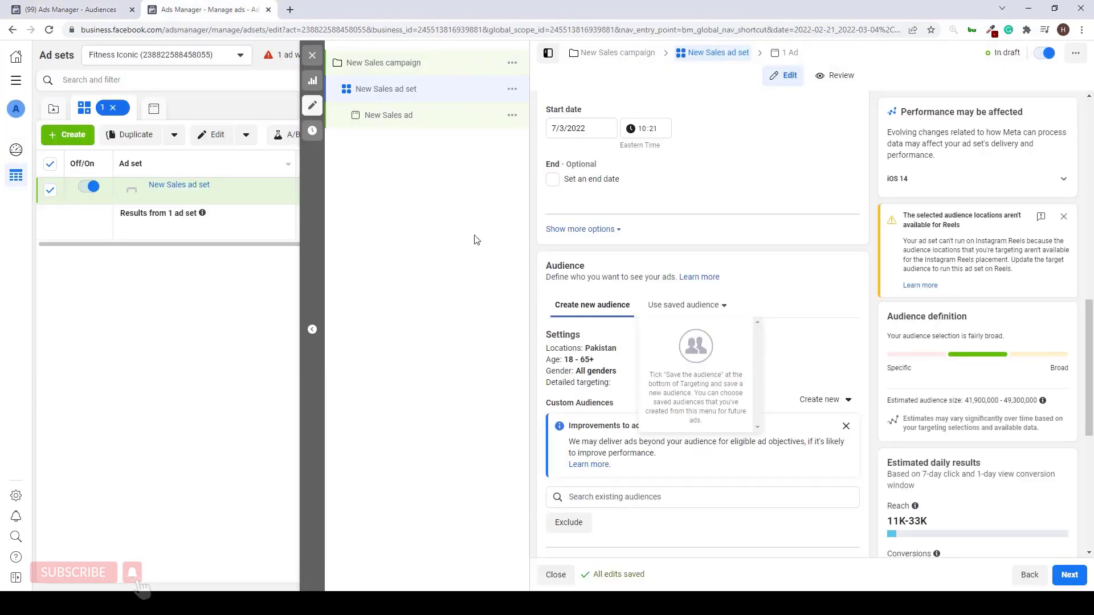